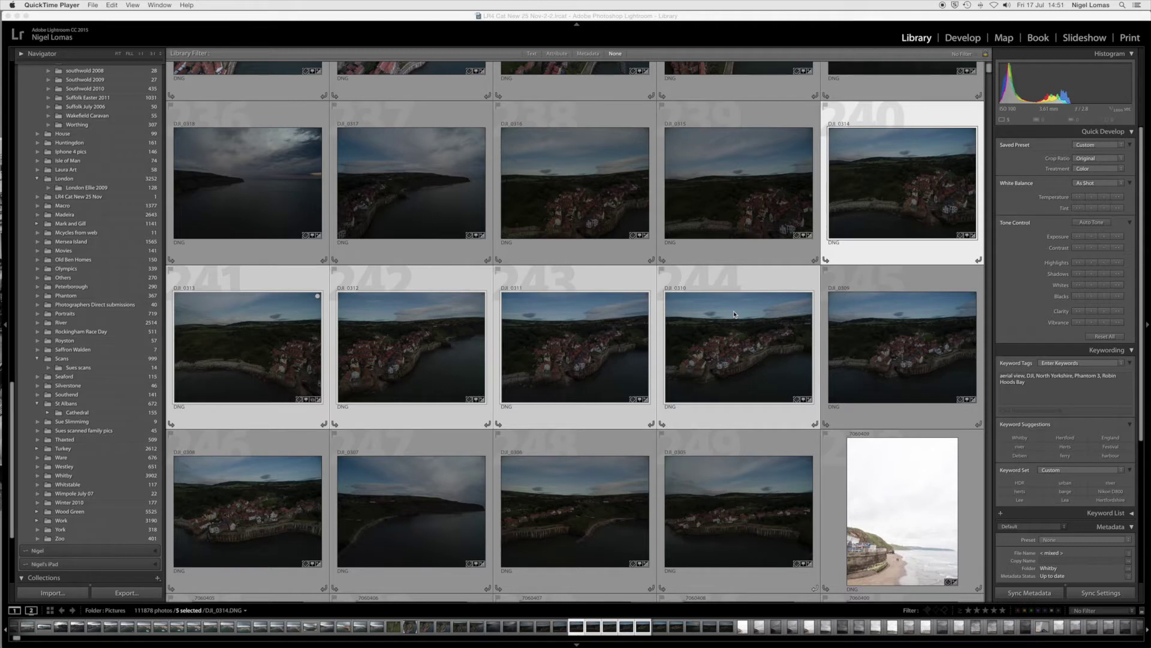
Step: Preview the five-shot spherical panorama merge, inspect the stitch up close, and merge it
key("ctrl+m")
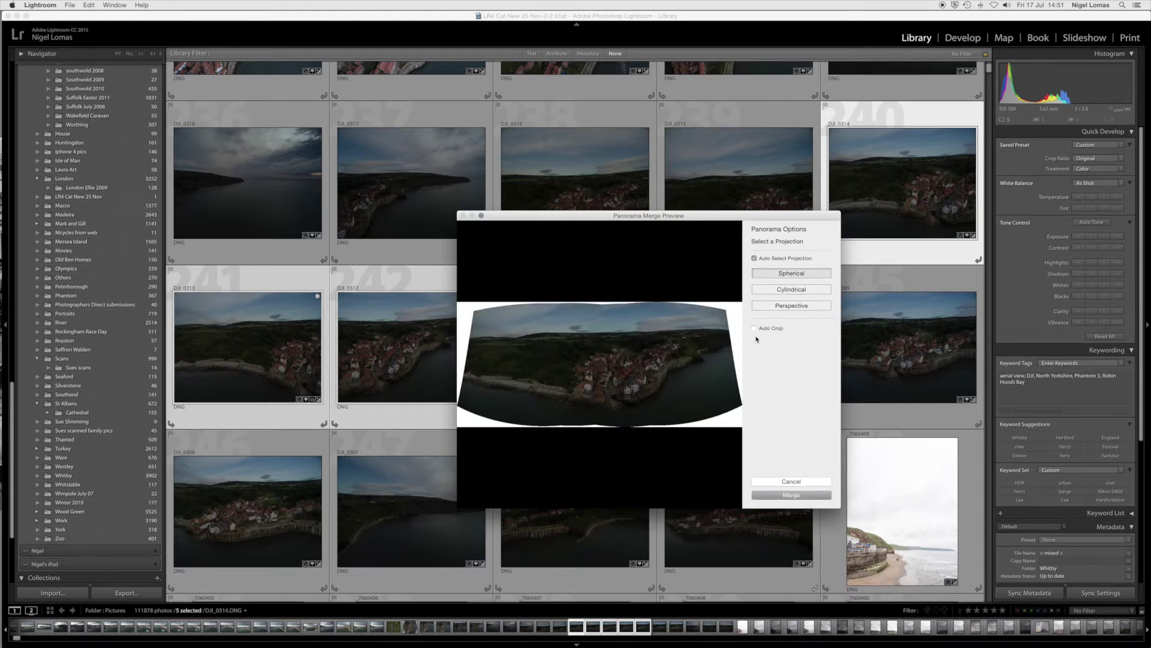
left_click(607, 366)
left_click_drag(604, 368, 703, 367)
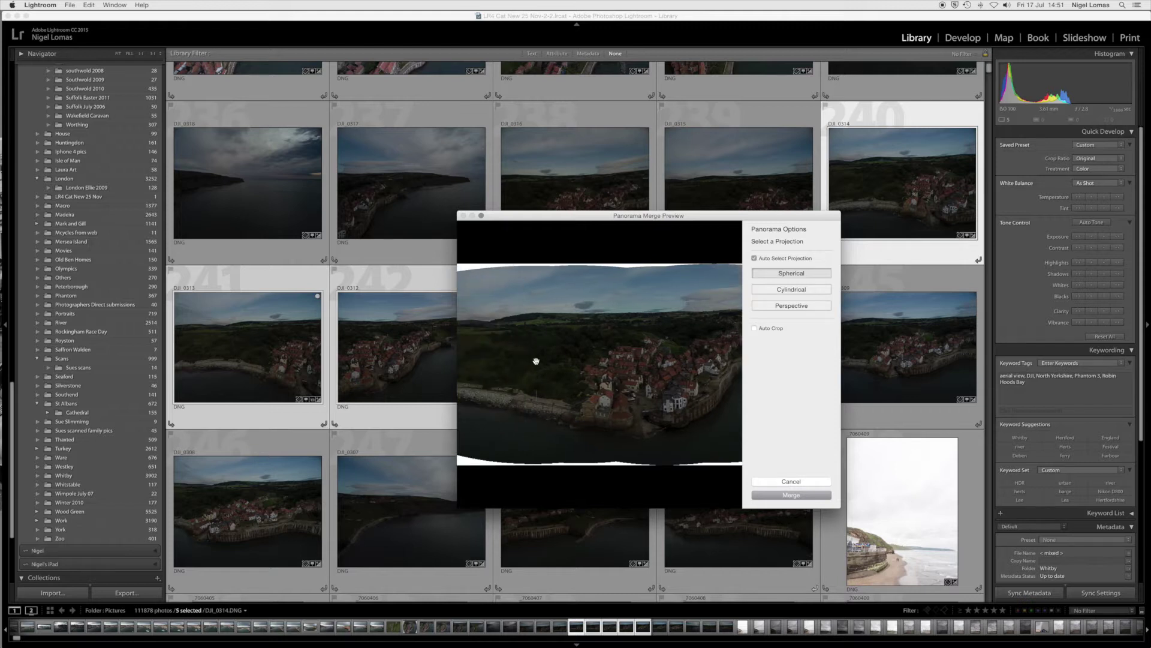
left_click_drag(535, 360, 592, 357)
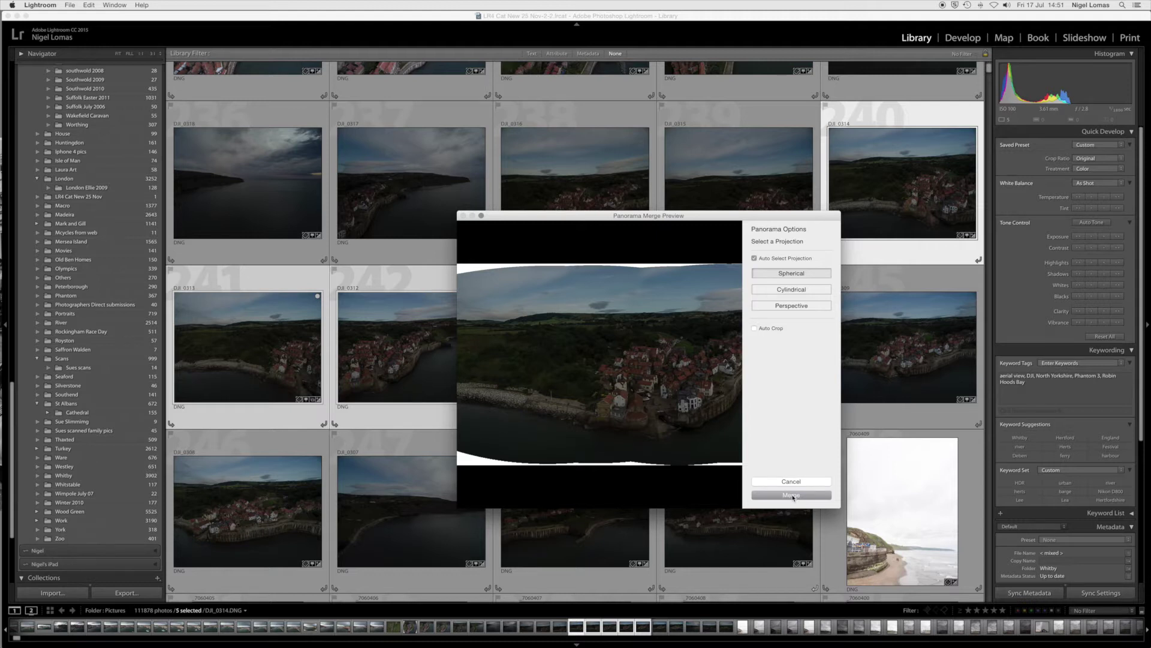
left_click(792, 495)
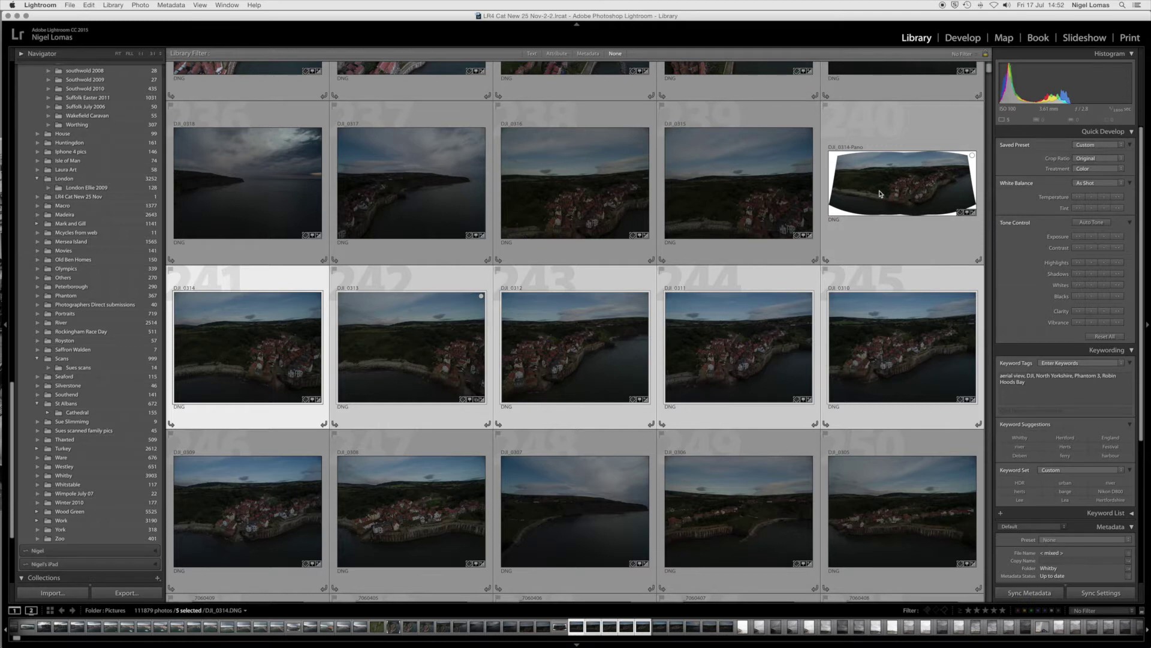
Step: View the merged 6079 x 2658 DJI_0314-Pano.dng large in Loupe view
double_click(879, 194)
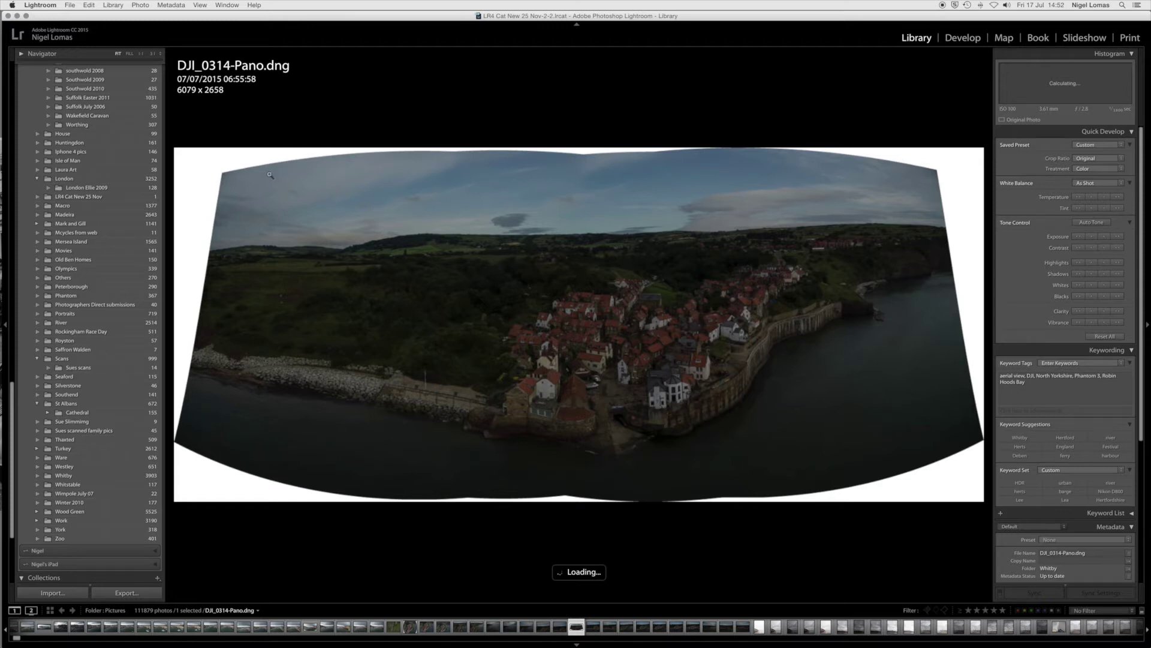
left_click(143, 6)
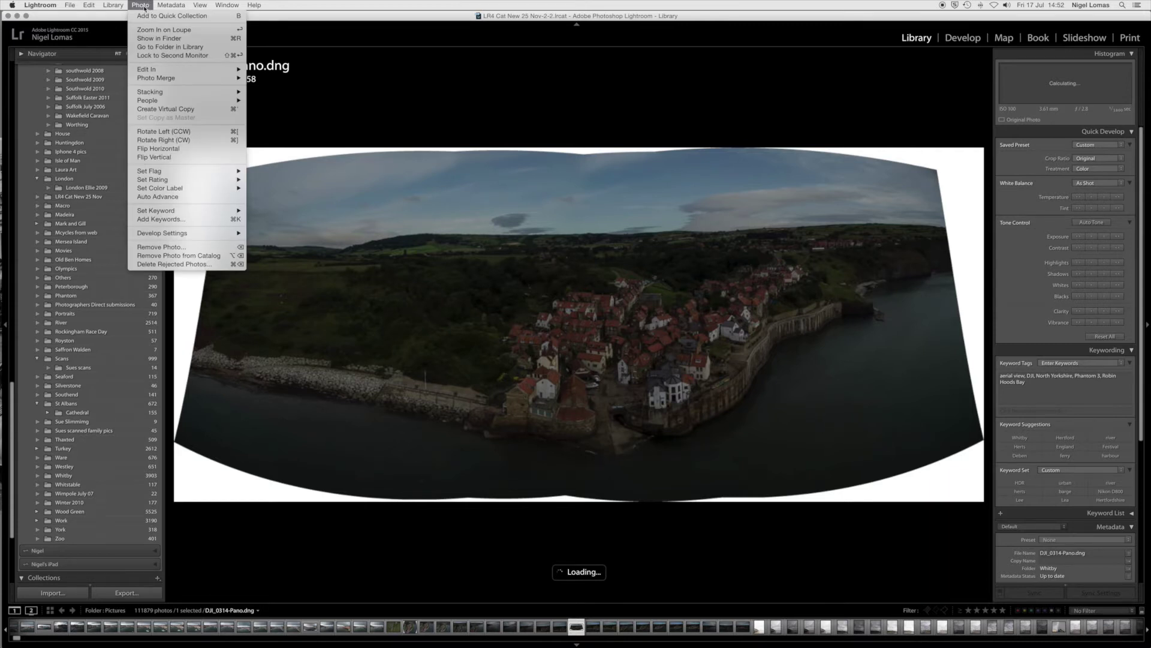
Step: Send the panorama from Lightroom to Photoshop CC 2015 for editing
mouse_move(180, 70)
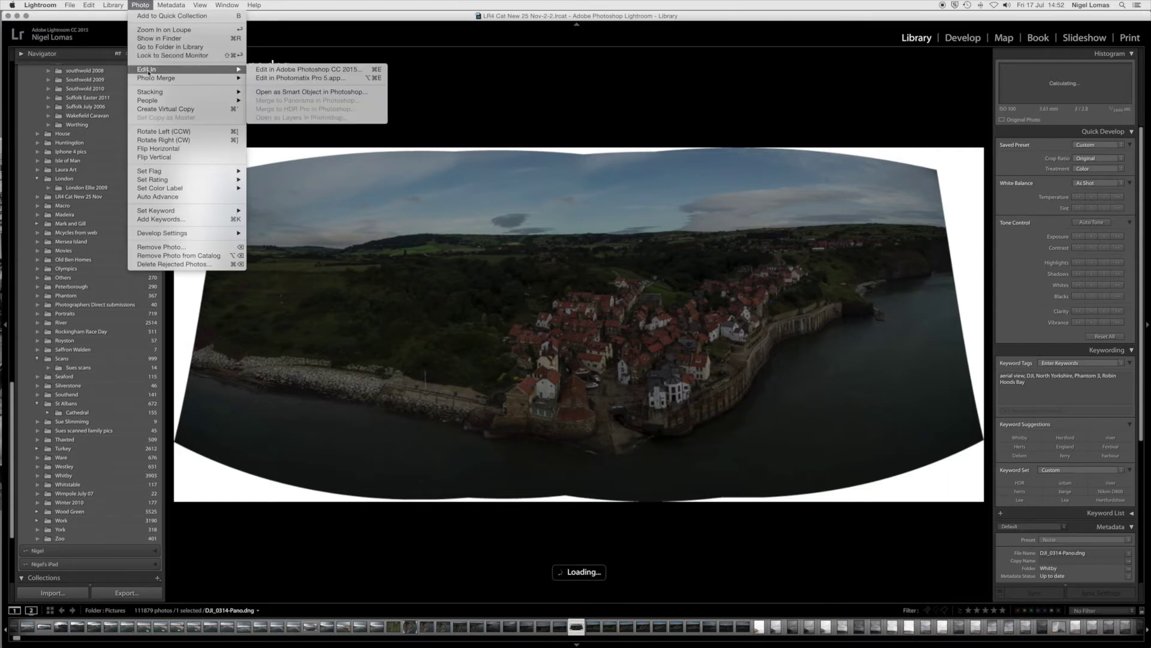
left_click(301, 71)
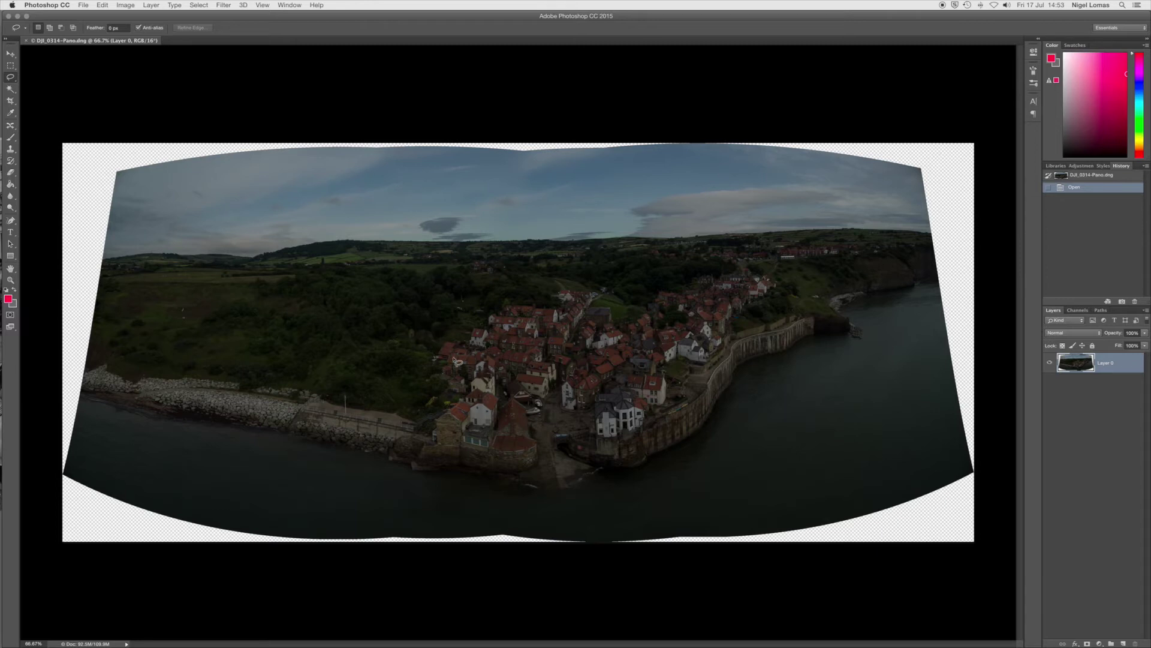
Step: Flatten the panorama so its transparent edges become a white Background layer
left_click(151, 5)
left_click(168, 346)
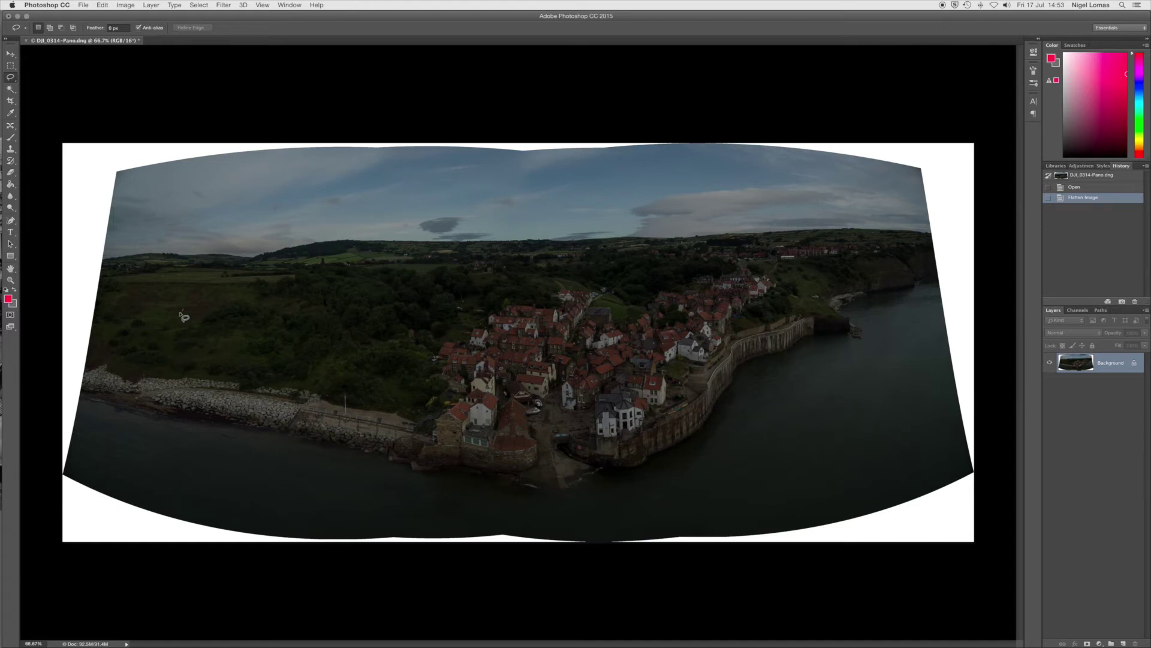
Step: Apply Adaptive Wide Angle at scale 84 with a vertical constraint on a seafront upright
left_click(226, 7)
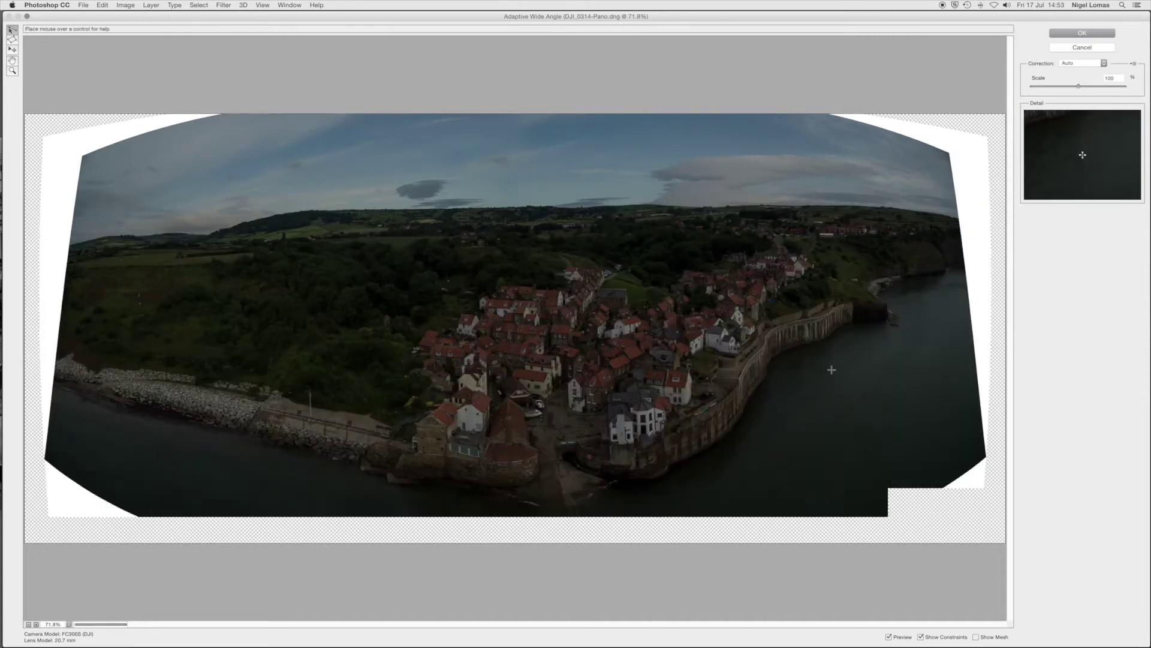
left_click(1065, 87)
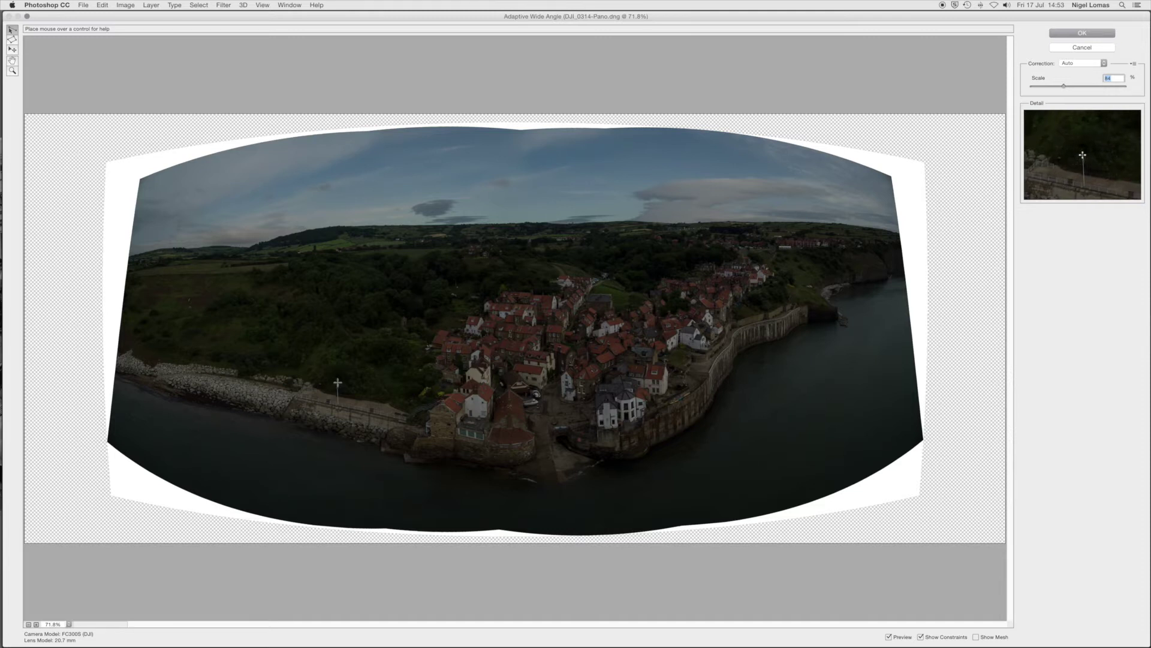
left_click(337, 383)
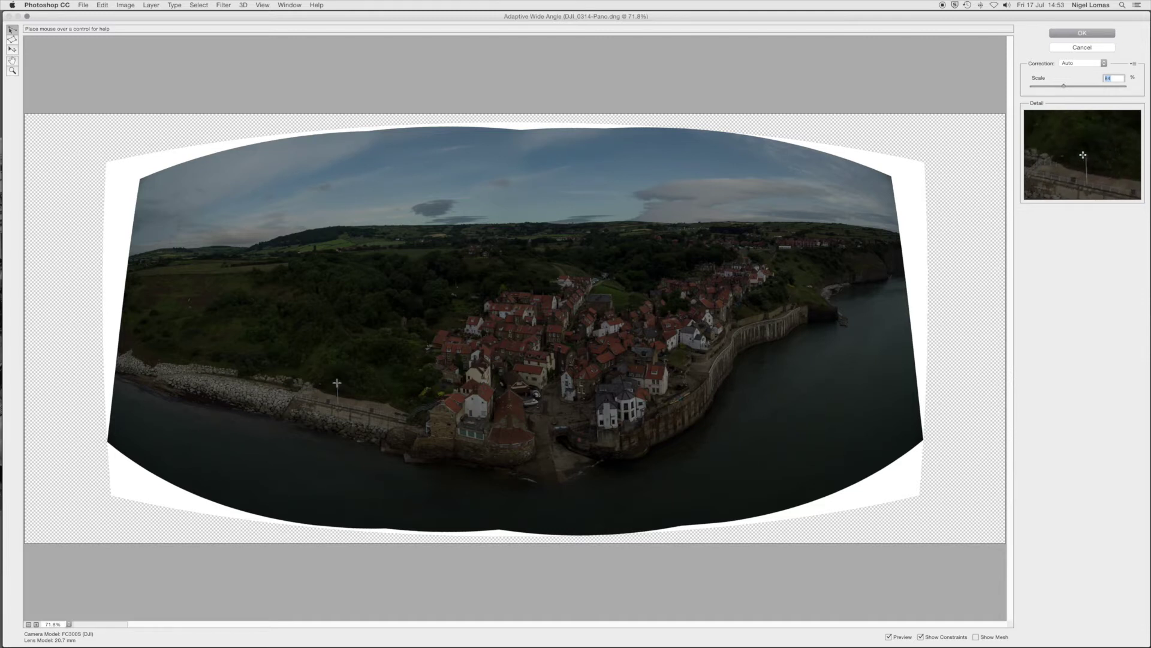
left_click(339, 422)
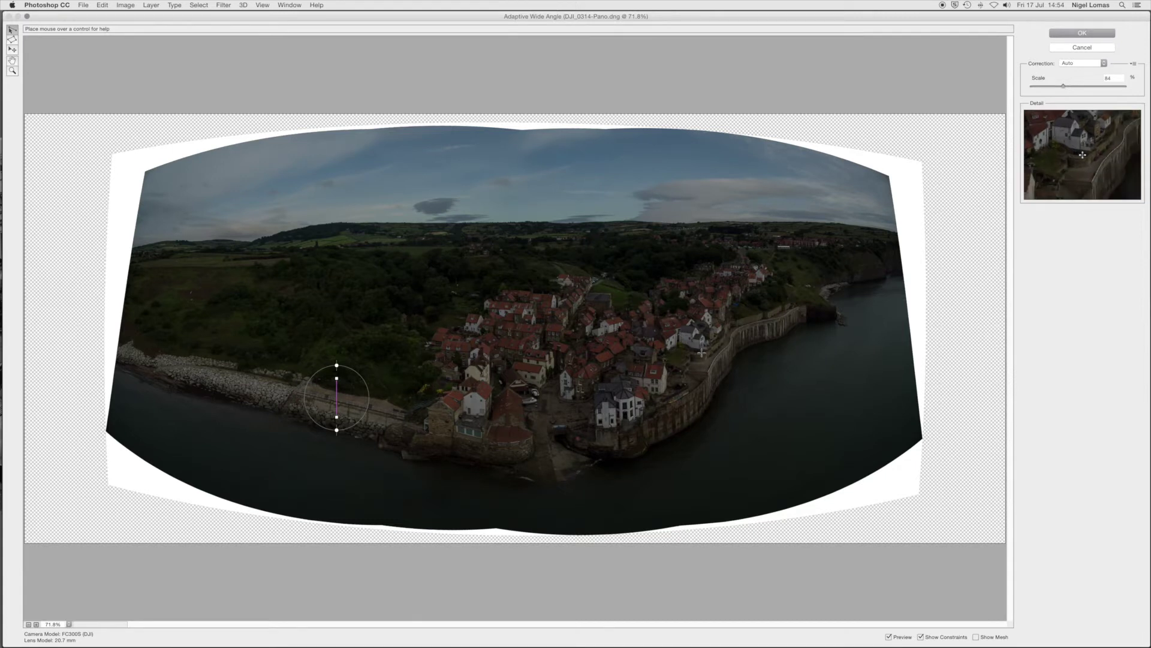
Step: At 400% zoom, constrain a gable, another wall and two white house walls vertical
key("super+equal")
key("super+equal")
key("super+equal")
key("super+equal")
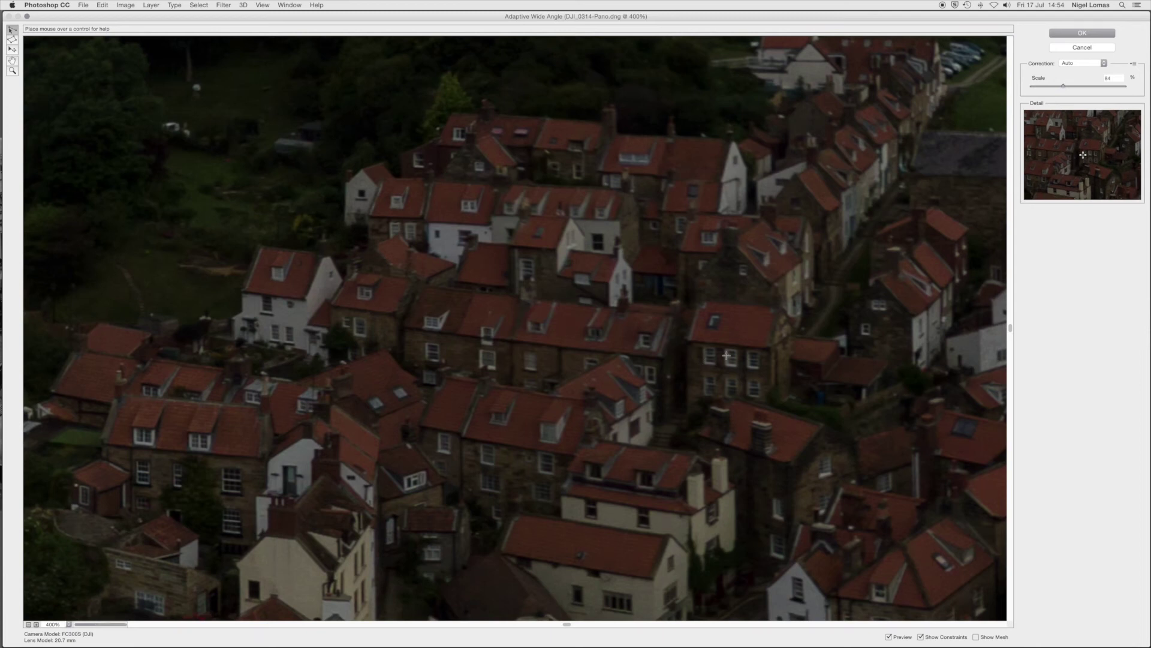
left_click(739, 179)
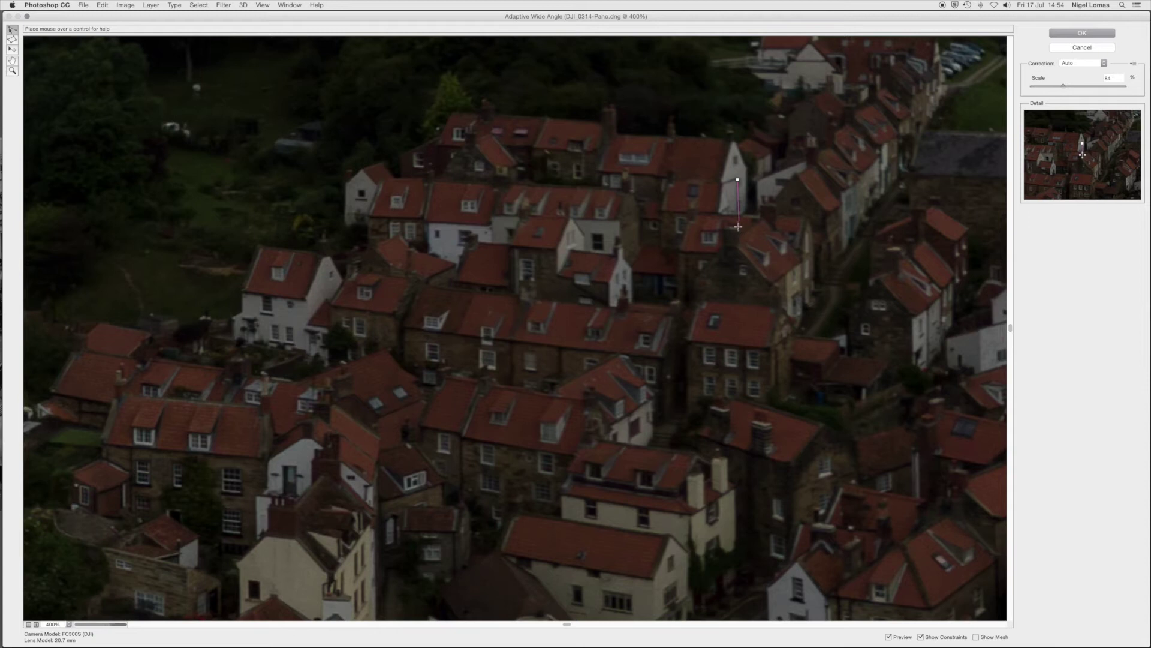
left_click(737, 227)
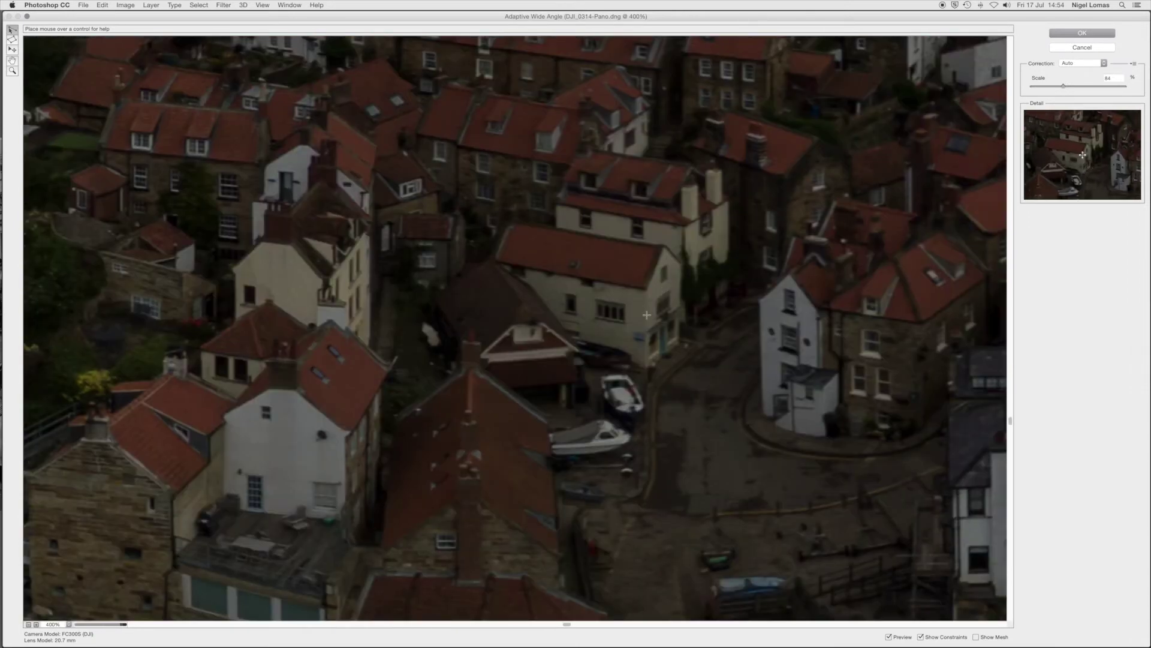
left_click(644, 384)
left_click(648, 291)
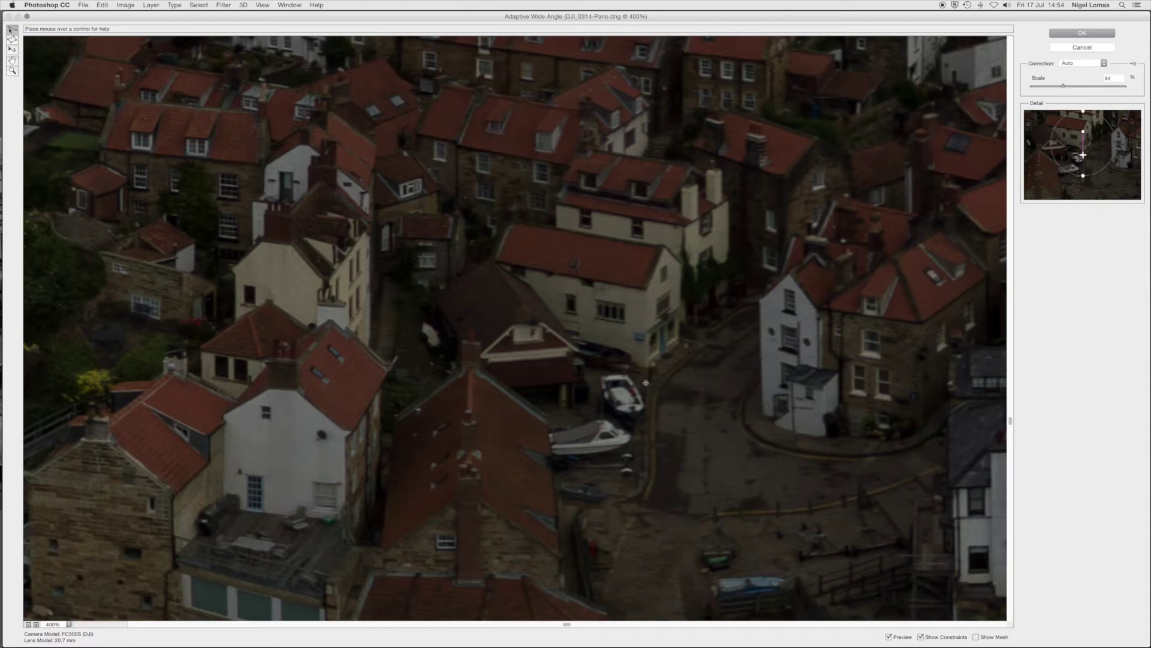
left_click(844, 318)
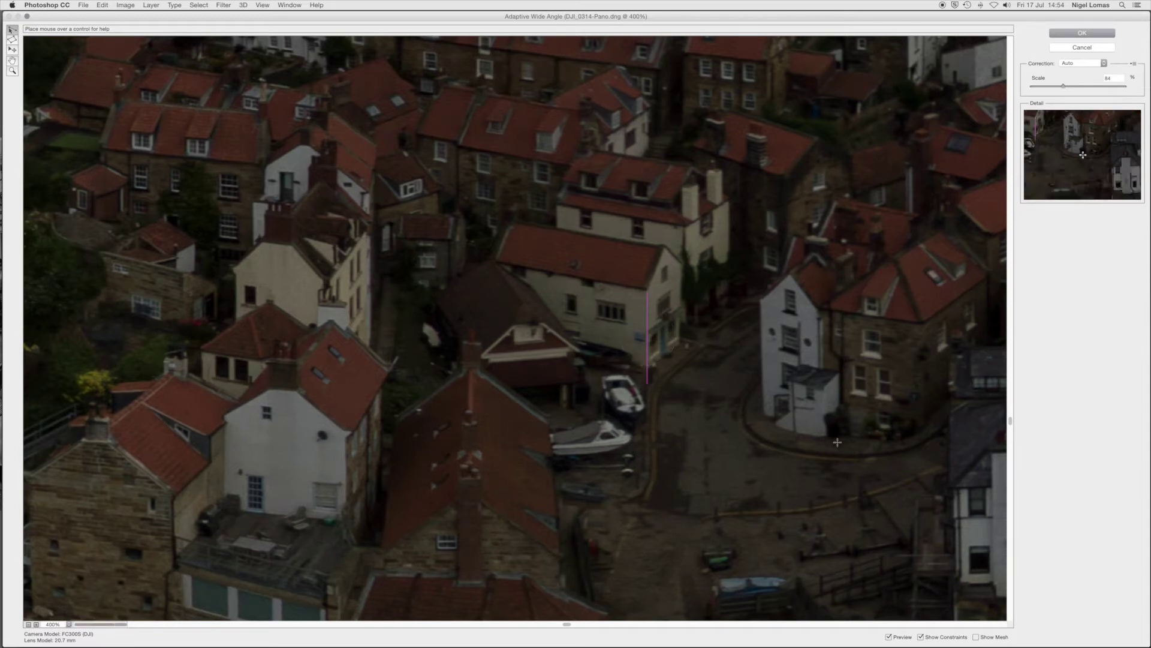
left_click(842, 441)
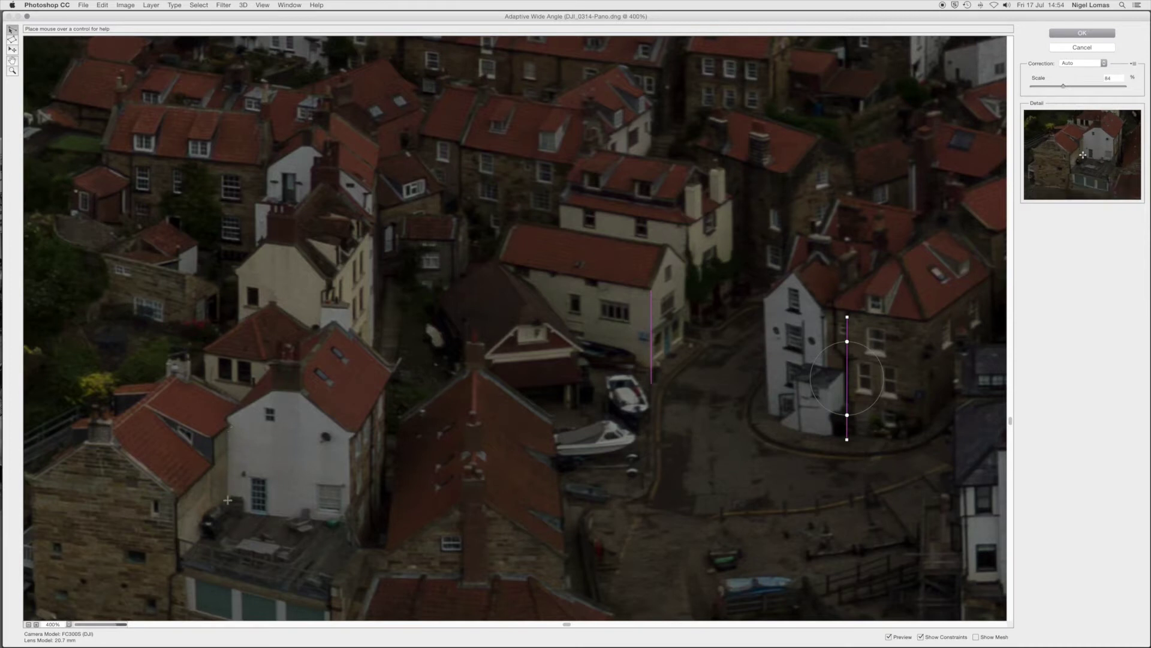
left_click(228, 427)
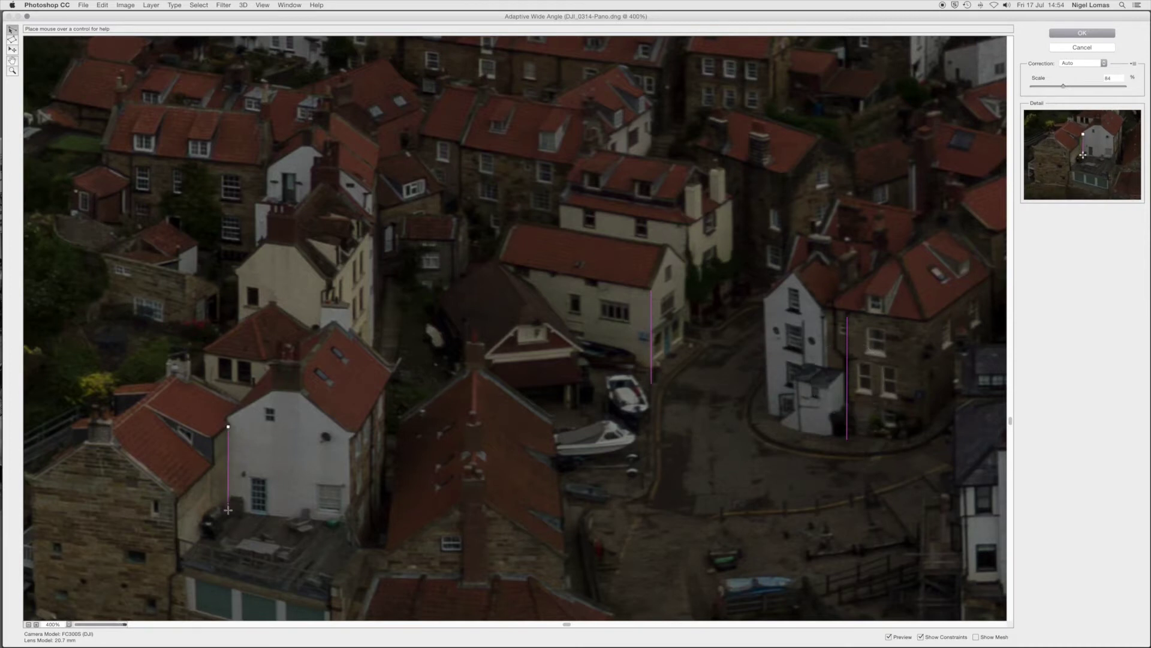
left_click(227, 510)
Step: Add vertical constraints on a higher wall edge and a house near the harbour
scroll(383, 282, "up", 2)
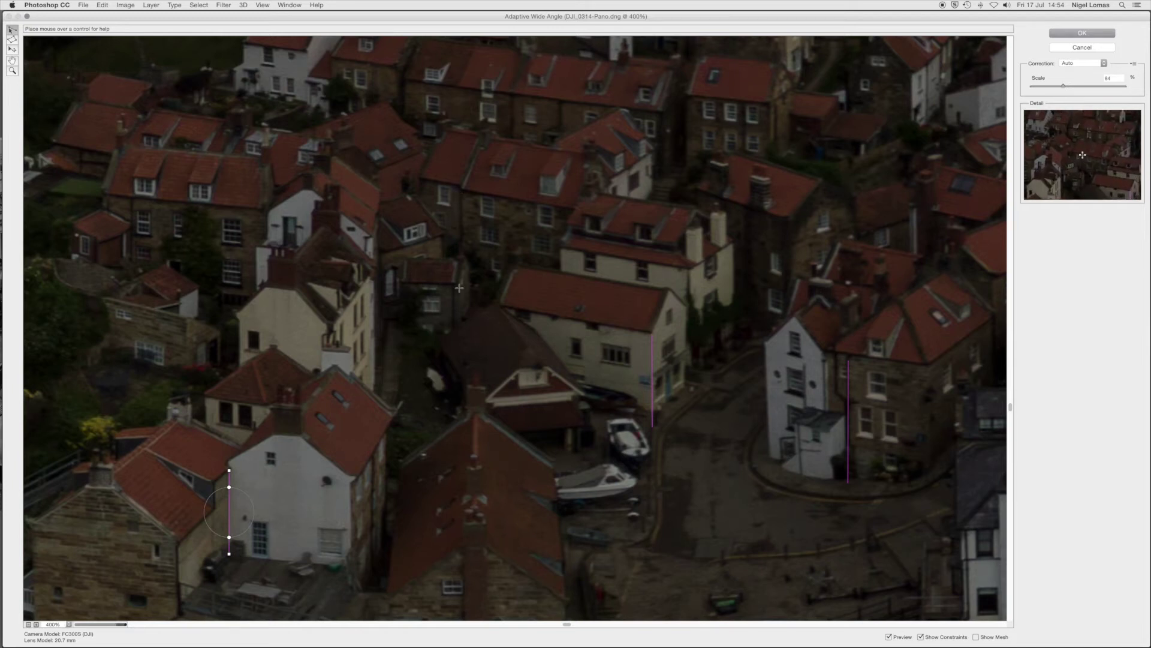
left_click(462, 189)
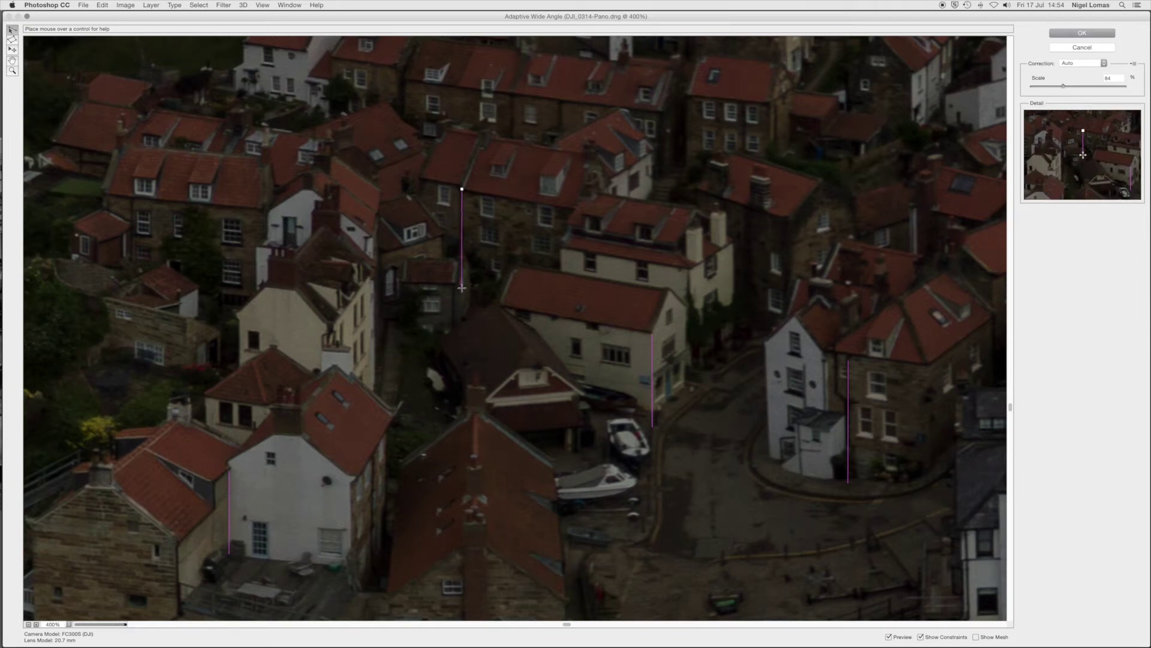
left_click(462, 287)
left_click_drag(460, 292, 448, 337)
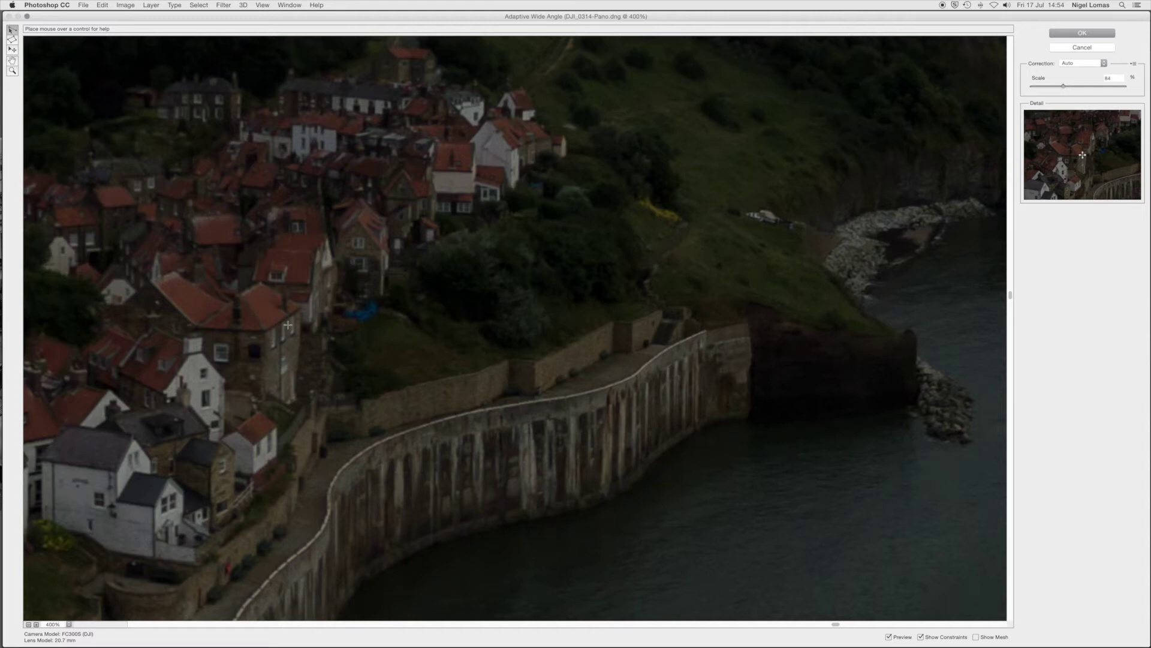
left_click(281, 322)
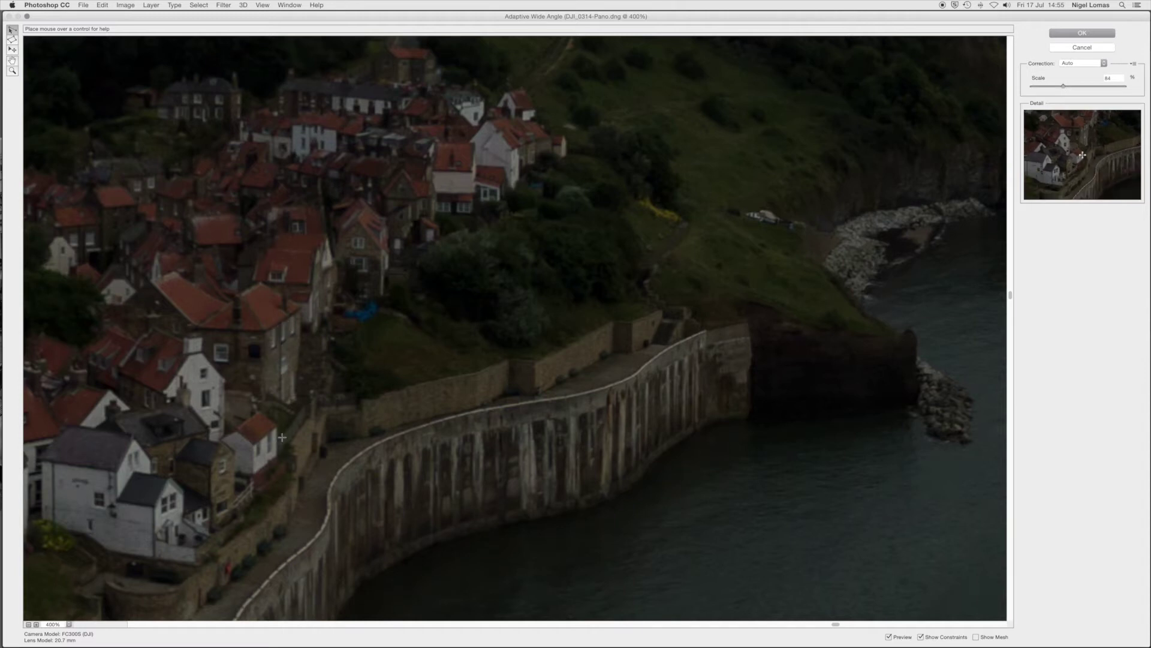
left_click(282, 436)
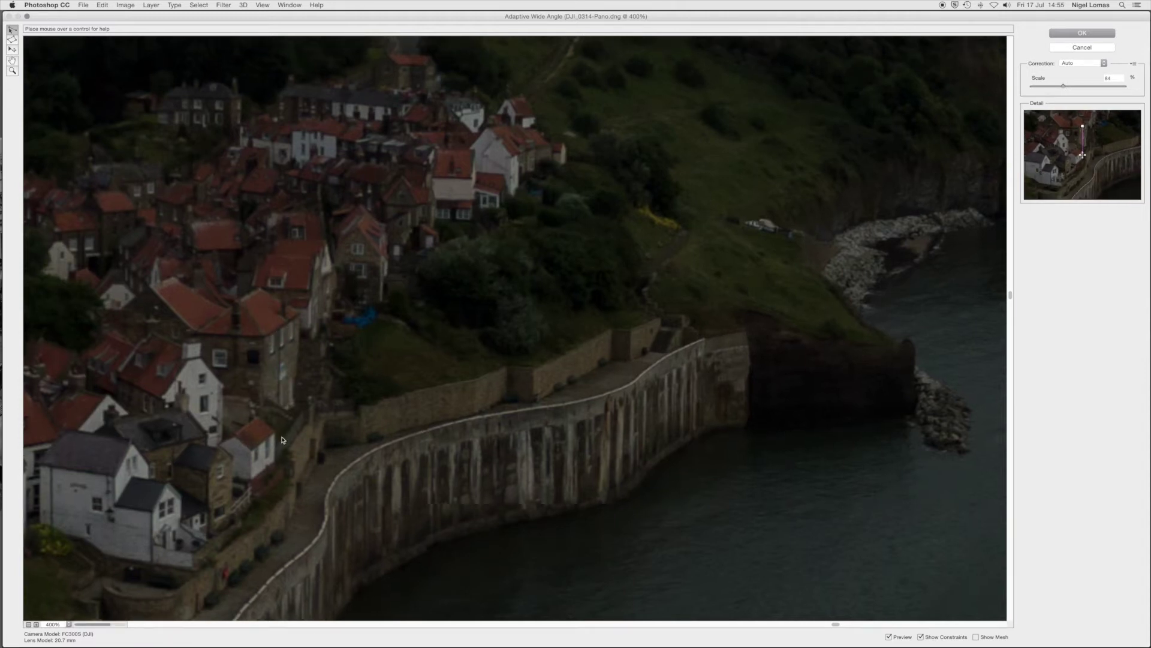
Step: Adjust the wide-angle Scale slider up to about 121
scroll(283, 440, "left", 15)
scroll(282, 437, "left", 15)
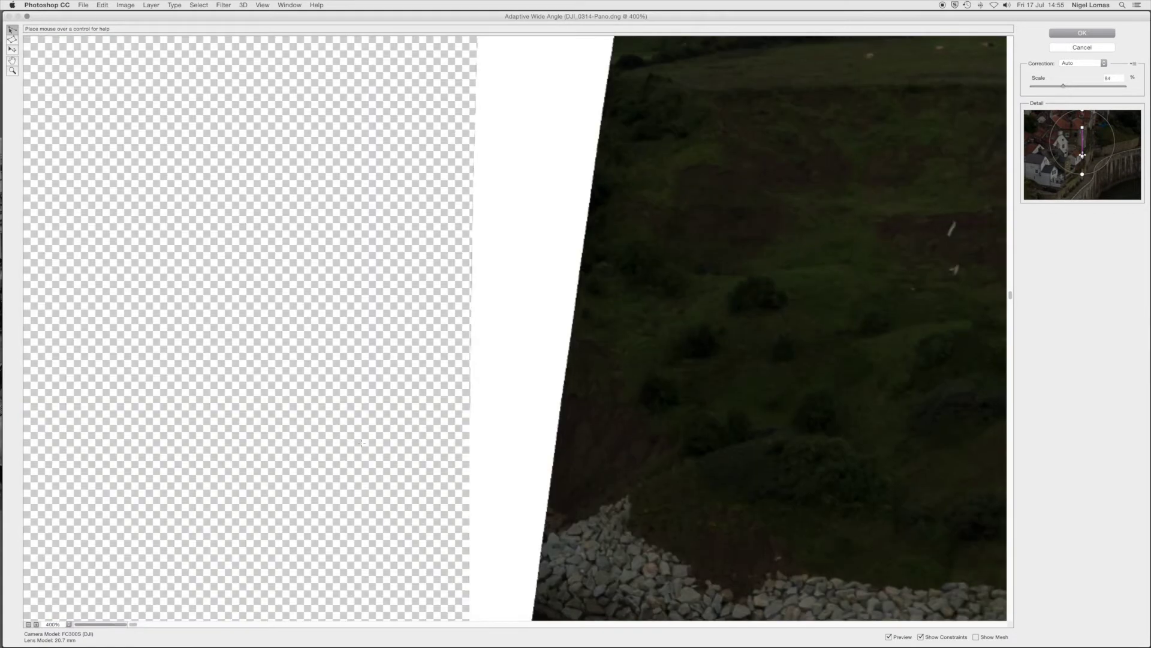
scroll(362, 446, "right", 15)
scroll(362, 445, "right", 3)
scroll(360, 446, "down", 15)
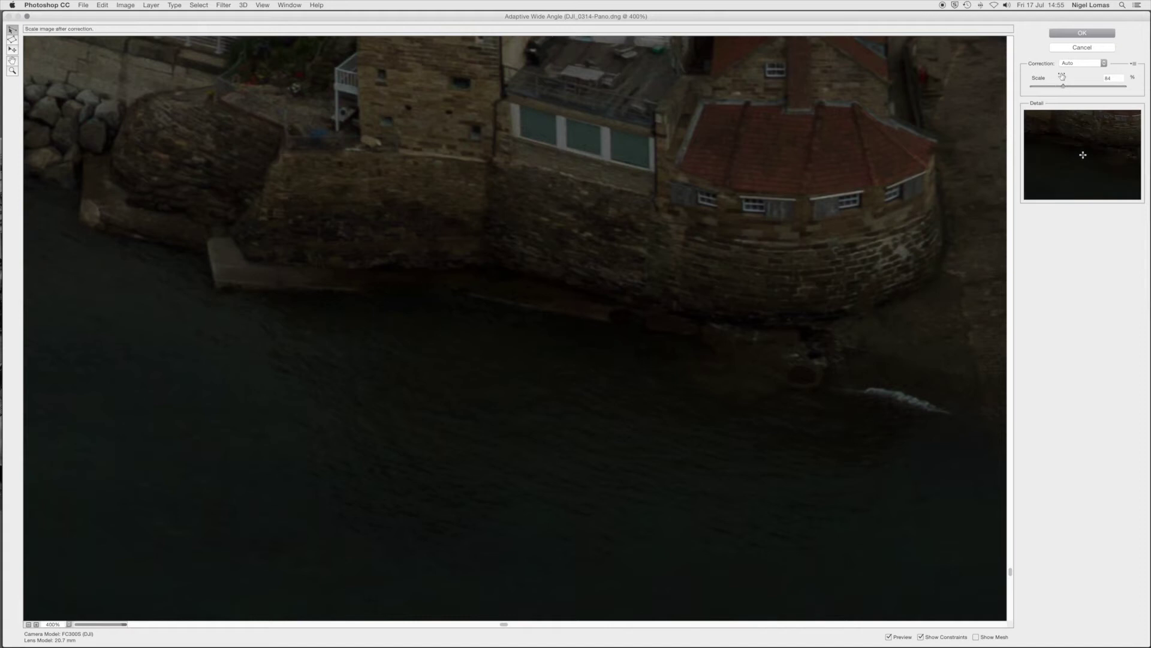
left_click_drag(1063, 87, 1043, 88)
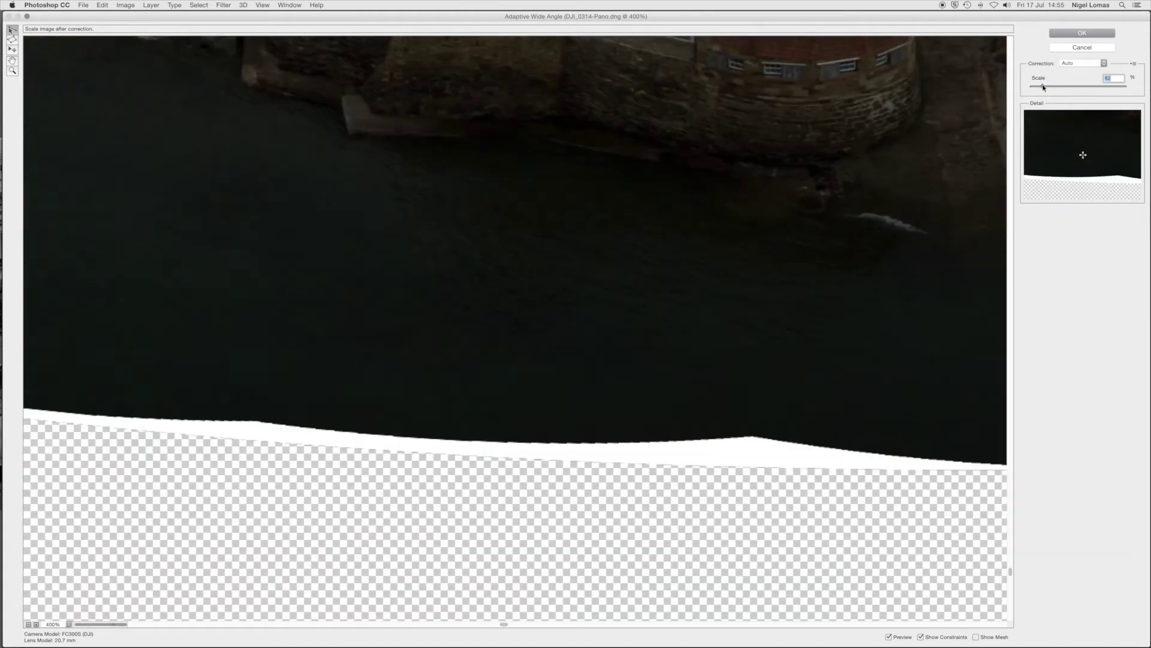
left_click_drag(1078, 88, 1099, 87)
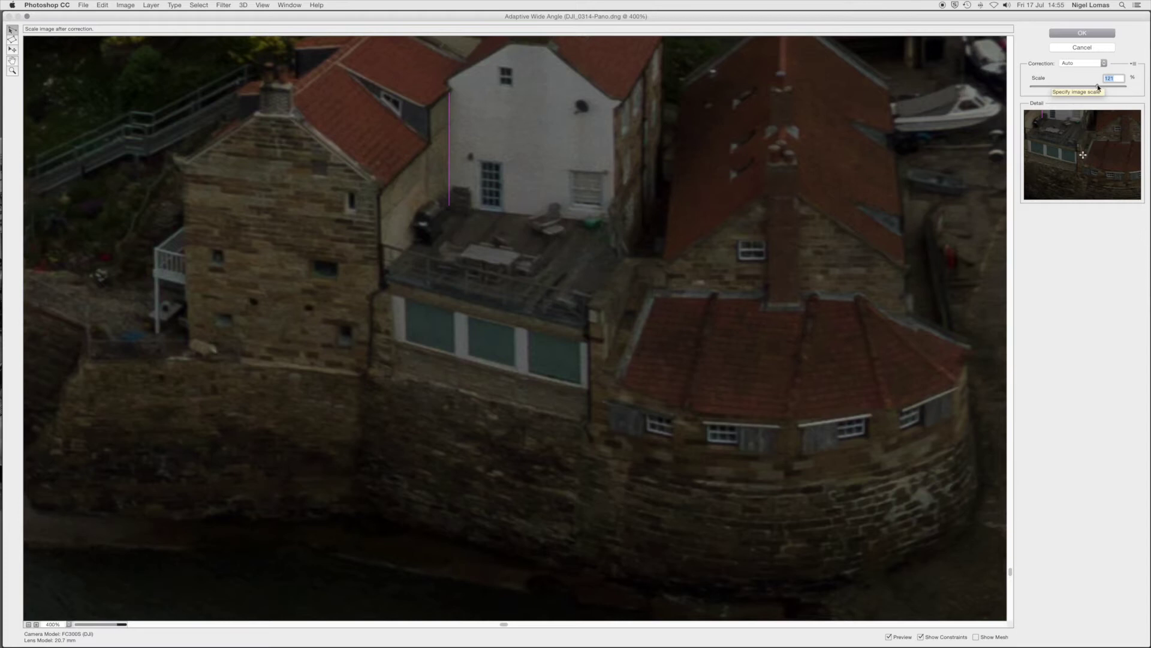
Step: Fit the panorama in view, lower Scale to 77, and apply the wide-angle correction
key("super+0")
key("super+0")
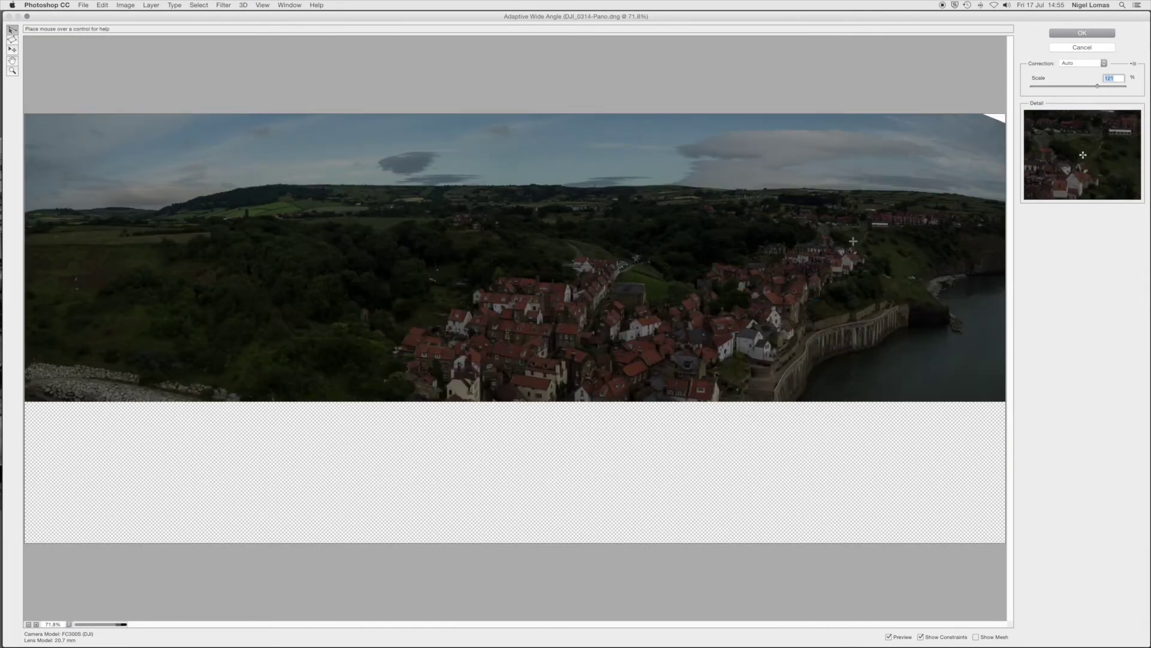
left_click(1057, 86)
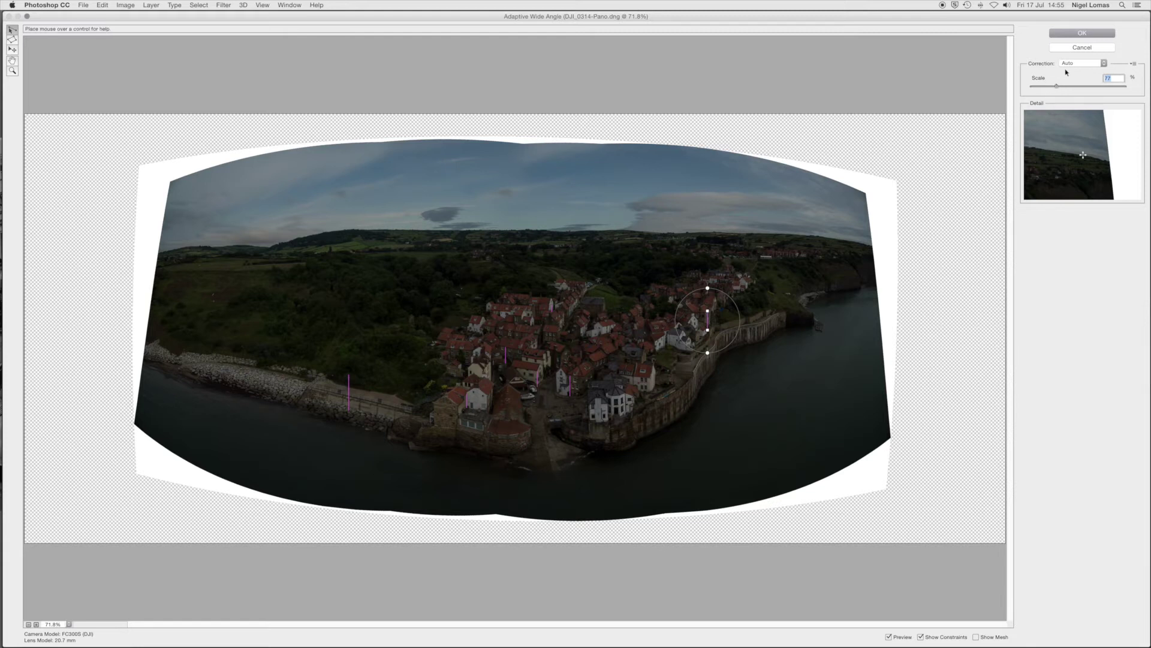
left_click(1082, 33)
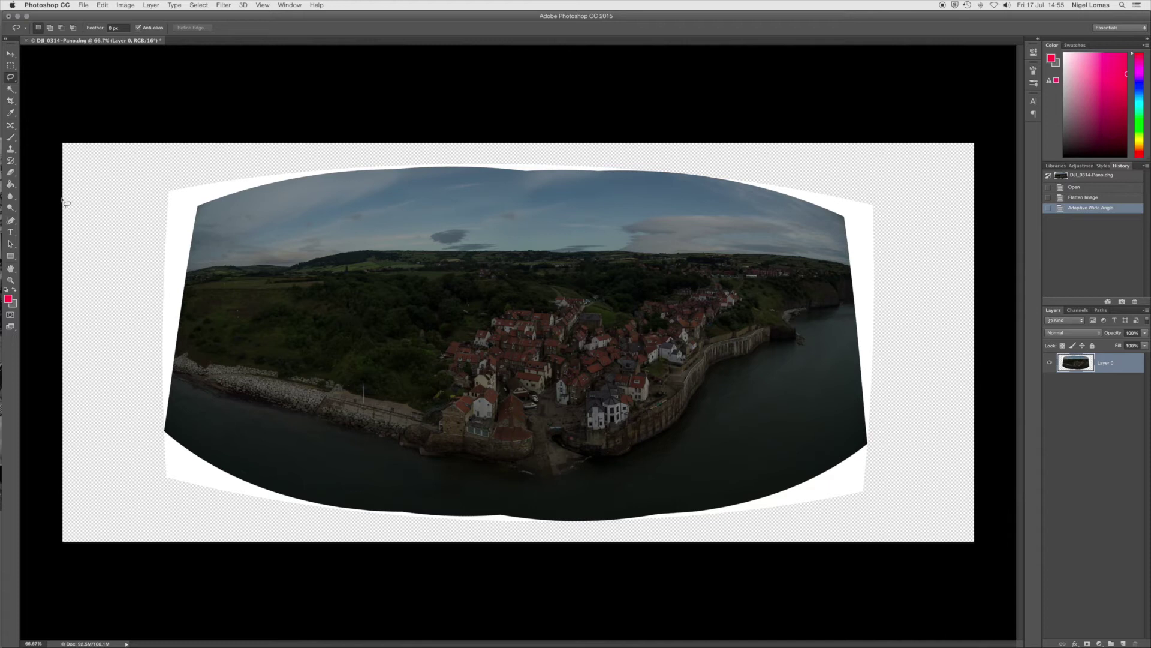
Step: Flatten onto white and crop the panorama's left, right and bottom edges inward
left_click(151, 5)
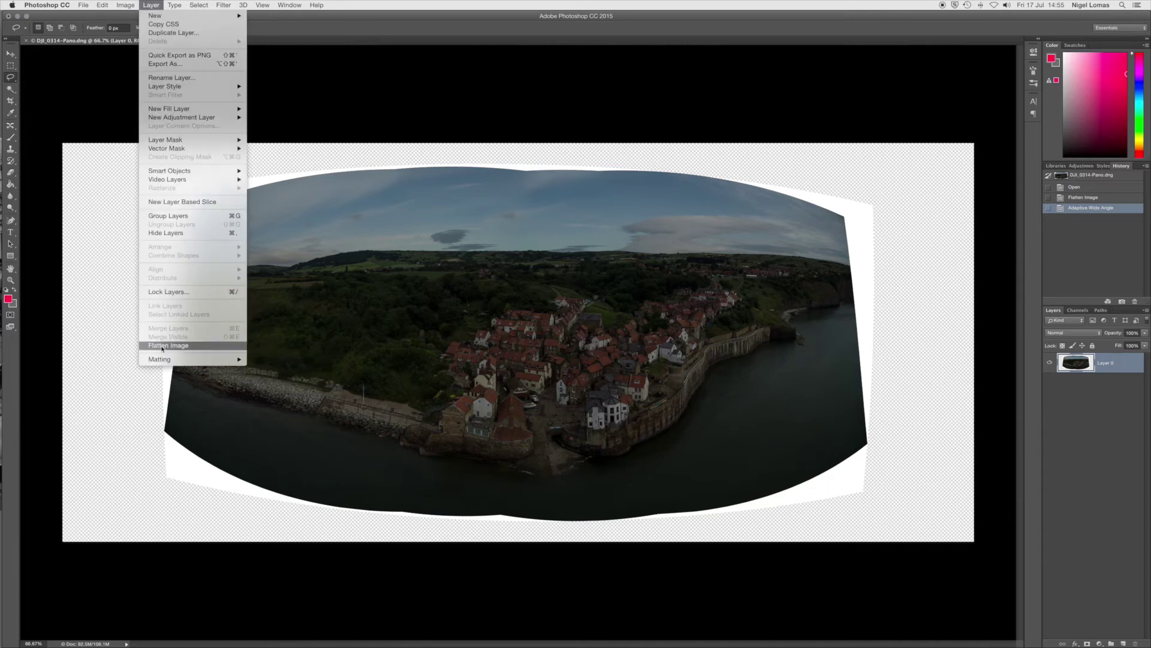
left_click(163, 346)
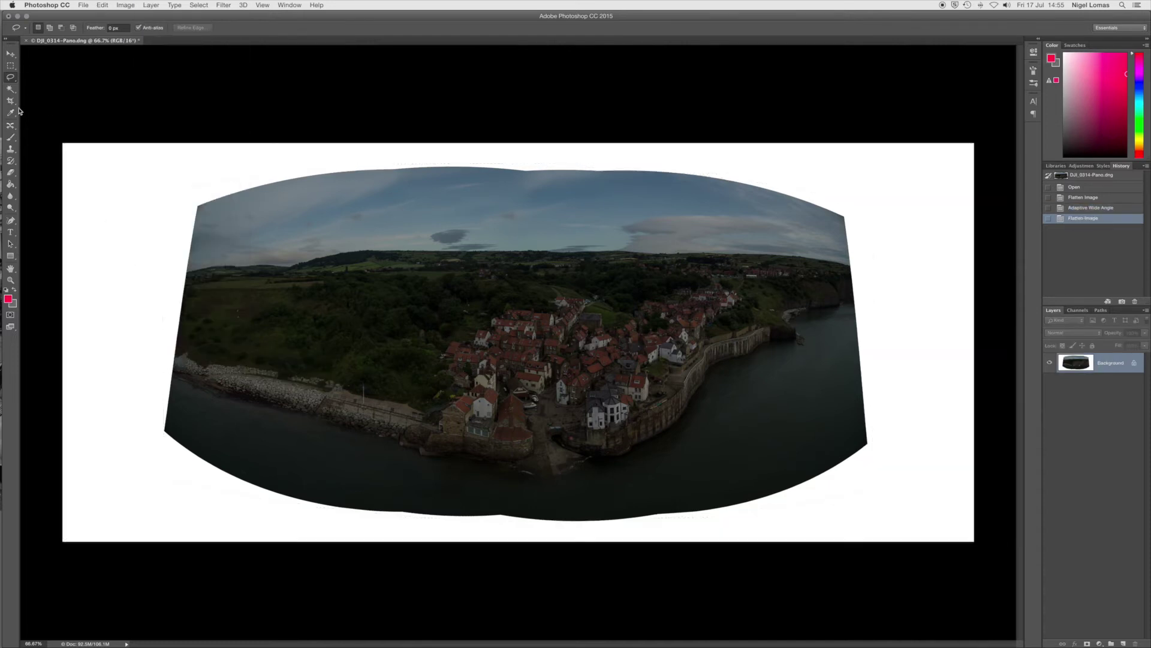
left_click(11, 101)
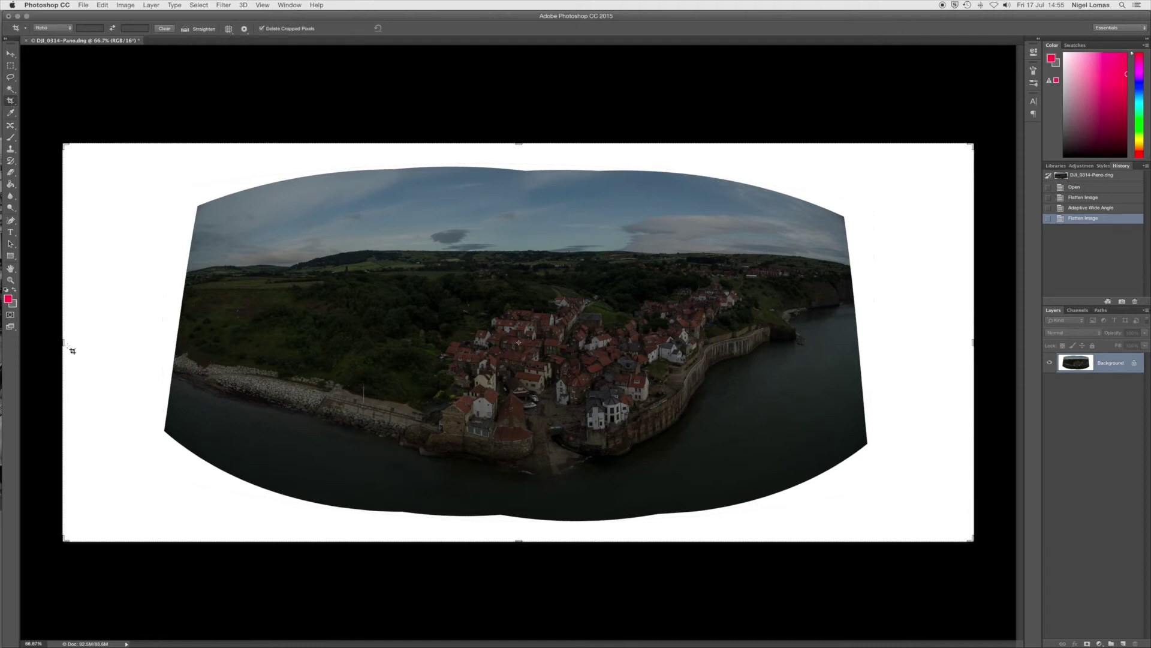
left_click_drag(71, 342, 142, 342)
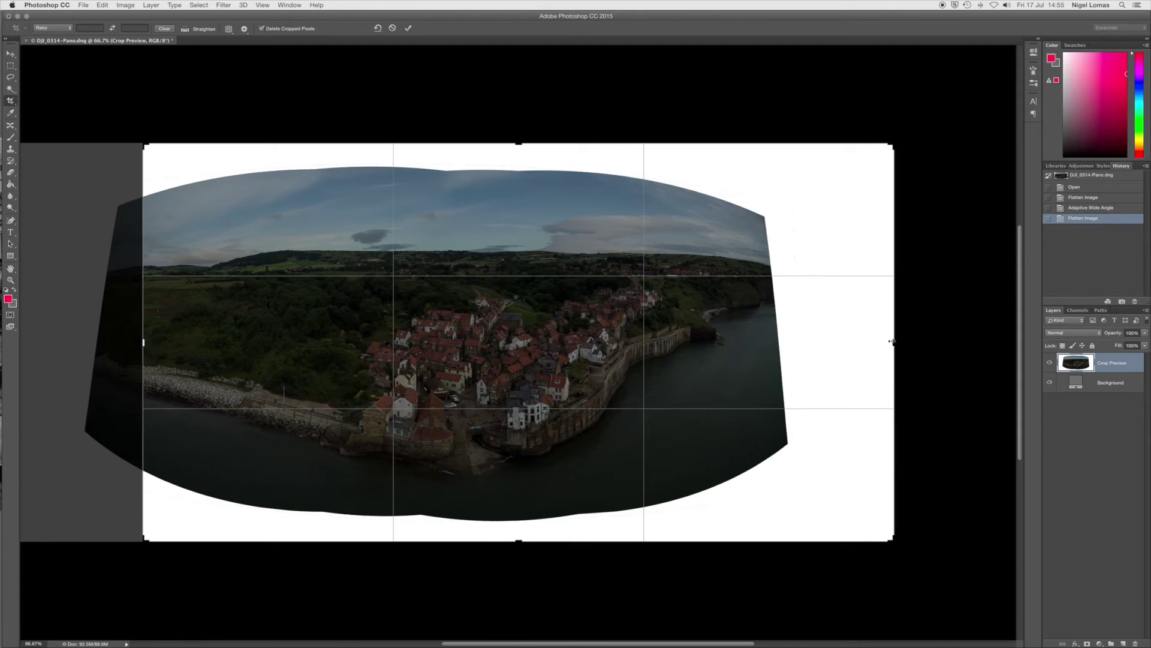
left_click_drag(892, 342, 828, 342)
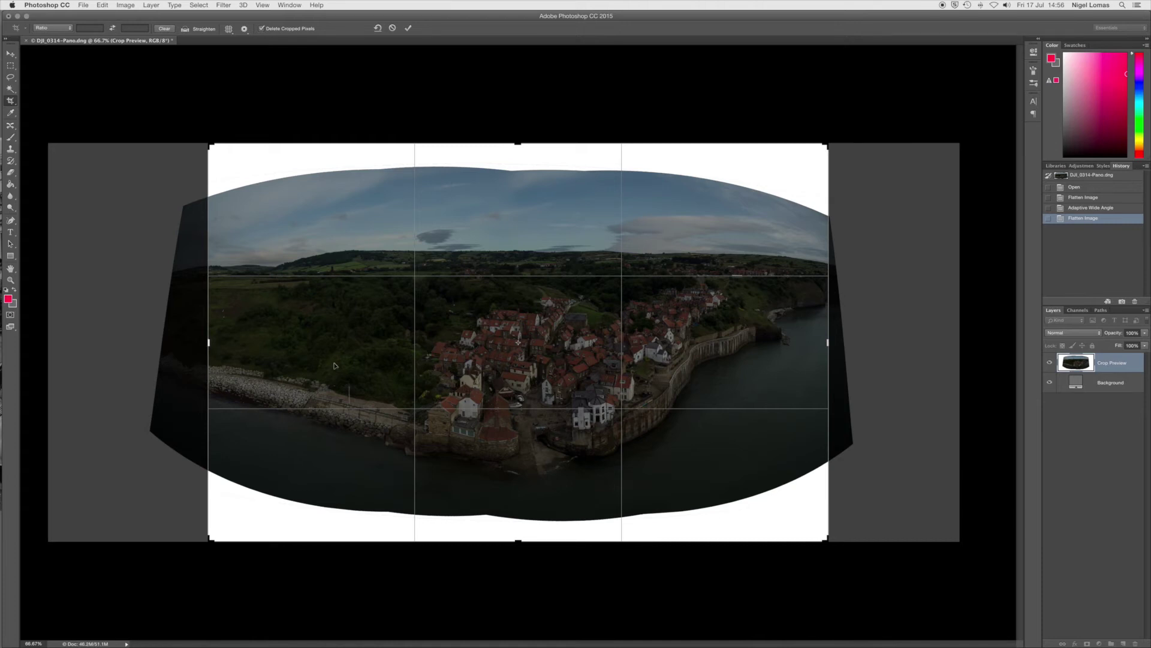
left_click_drag(209, 342, 224, 342)
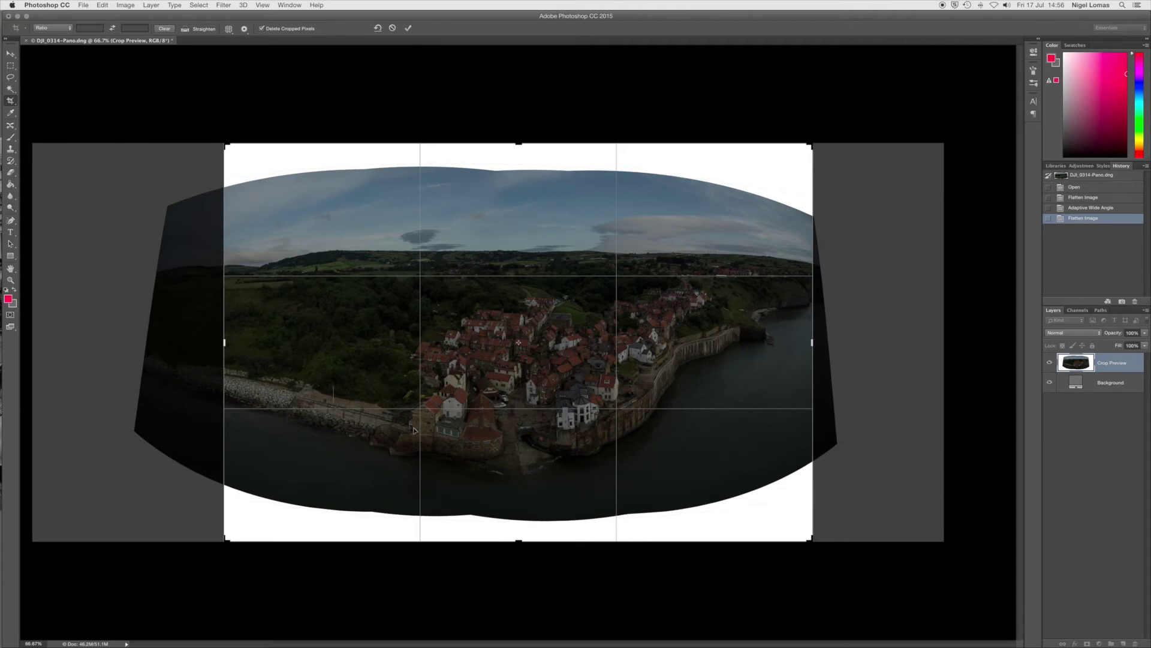
left_click_drag(520, 541, 519, 524)
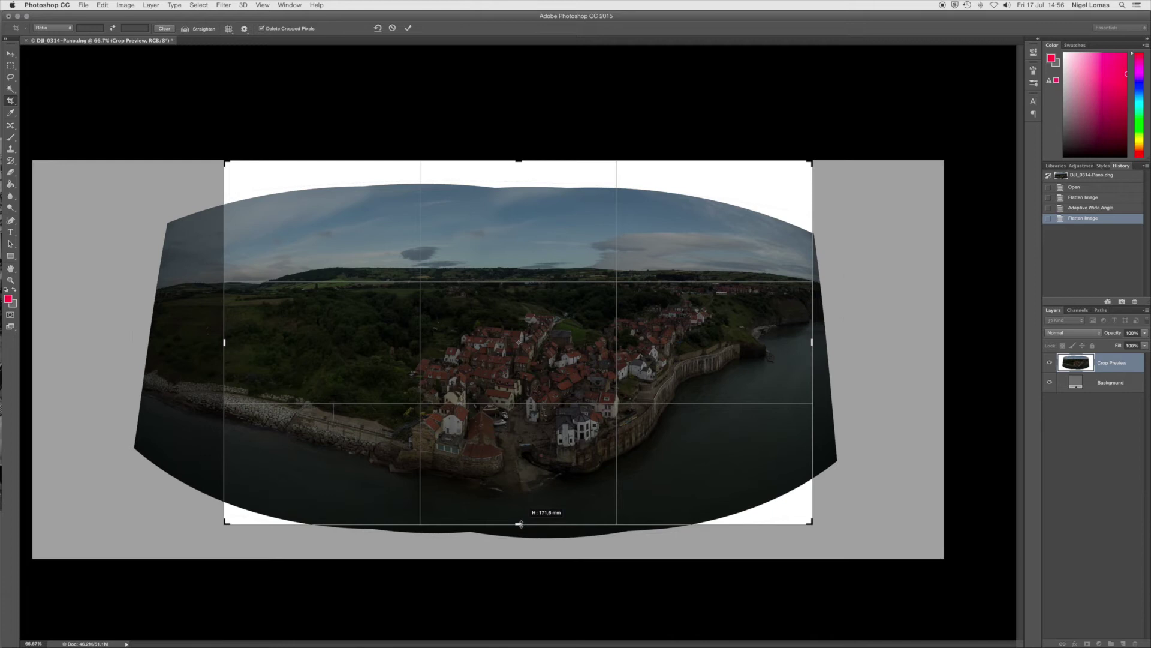
left_click_drag(520, 524, 520, 523)
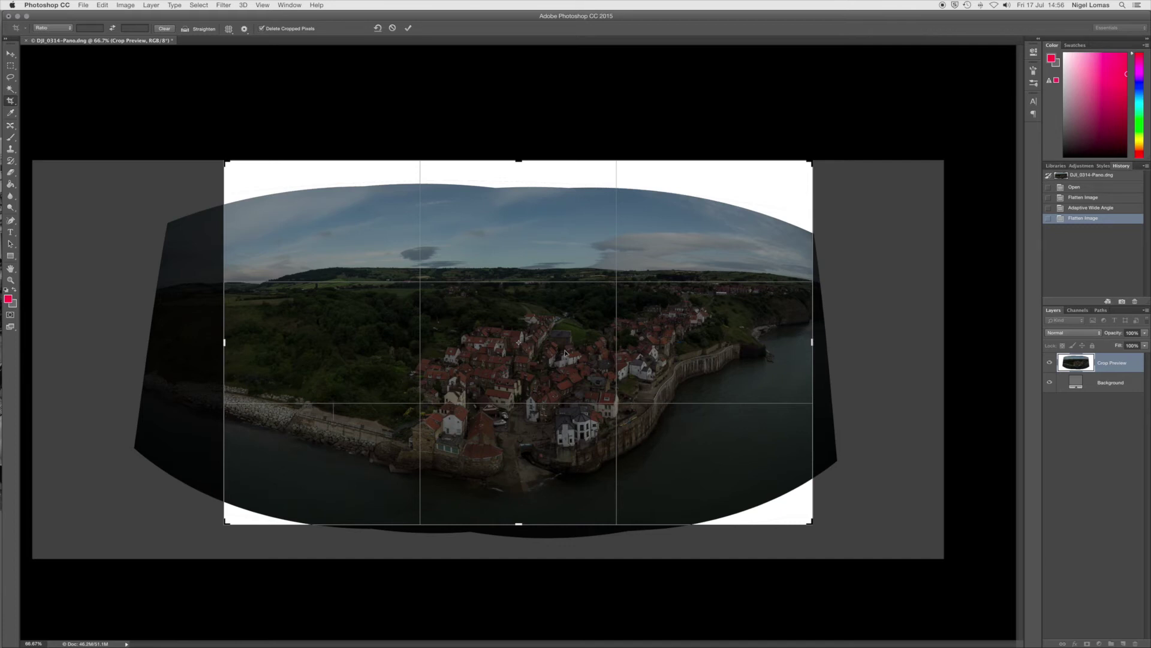
key("Return")
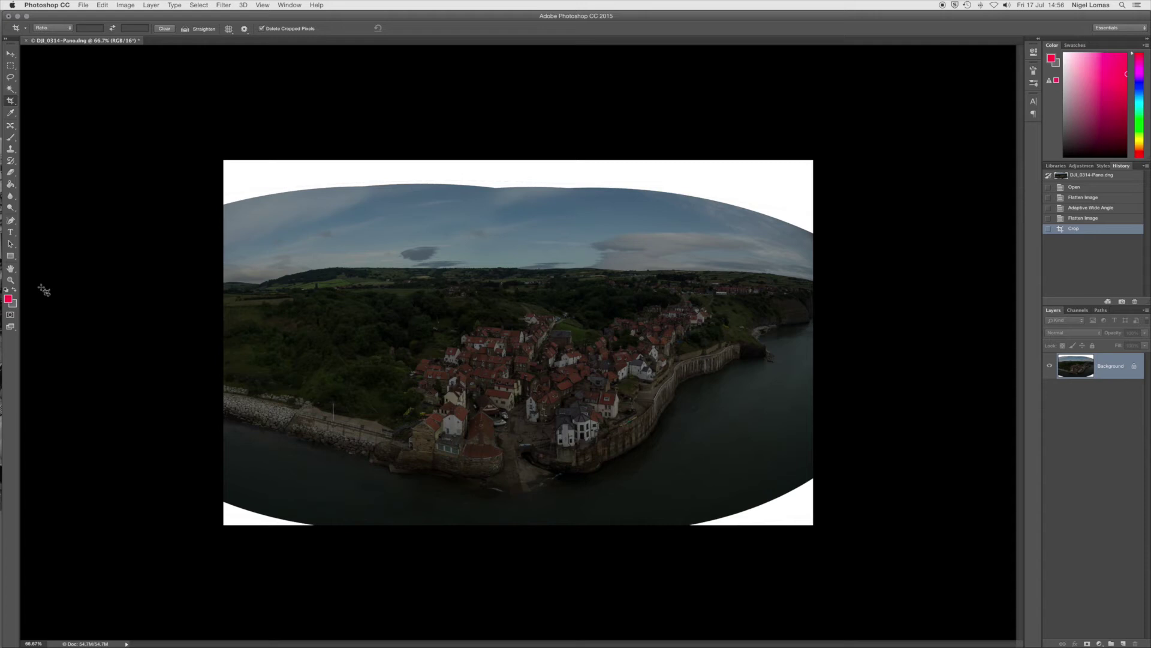
Step: Lasso the white gap above the sky and Content-Aware fill it
left_click(11, 79)
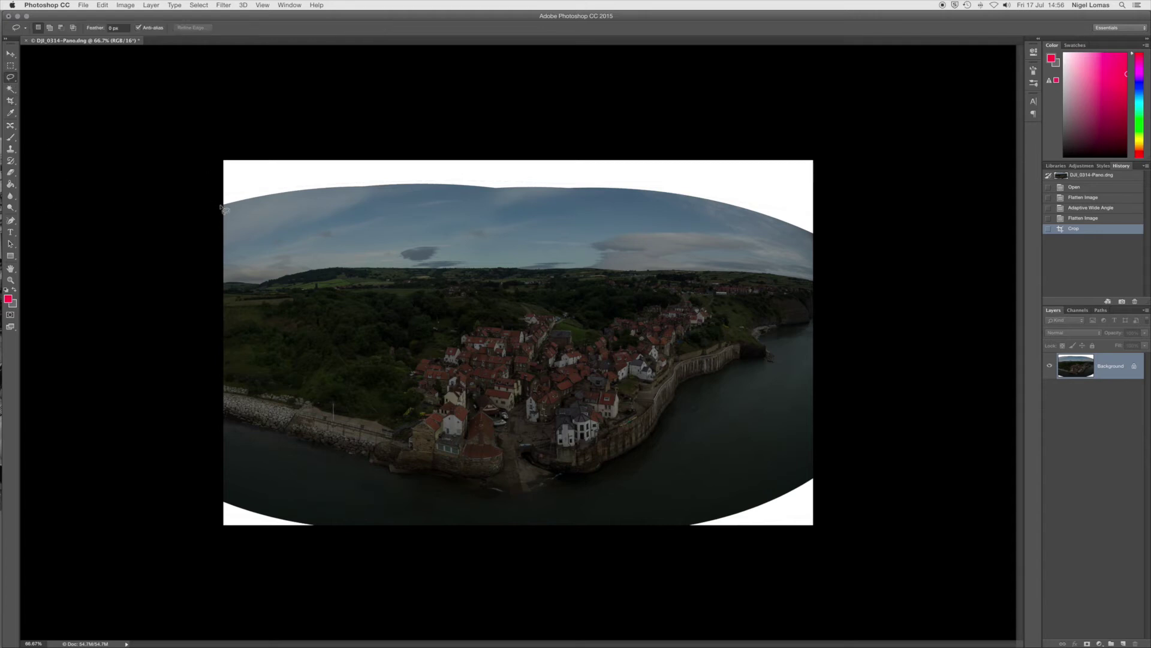
mouse_move(221, 211)
left_mouse_down()
mouse_move(369, 194)
mouse_move(585, 196)
mouse_move(736, 211)
mouse_move(819, 237)
mouse_move(827, 184)
mouse_move(806, 122)
mouse_move(521, 83)
mouse_move(157, 75)
mouse_move(172, 228)
mouse_move(203, 244)
left_mouse_up()
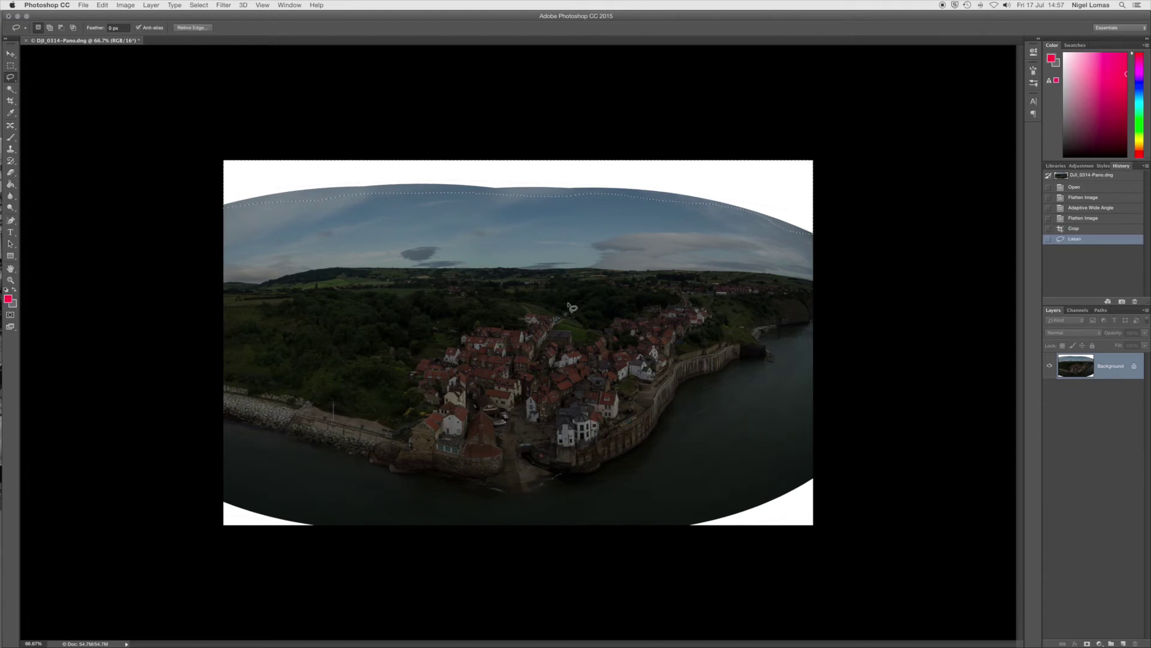
key("shift+BackSpace")
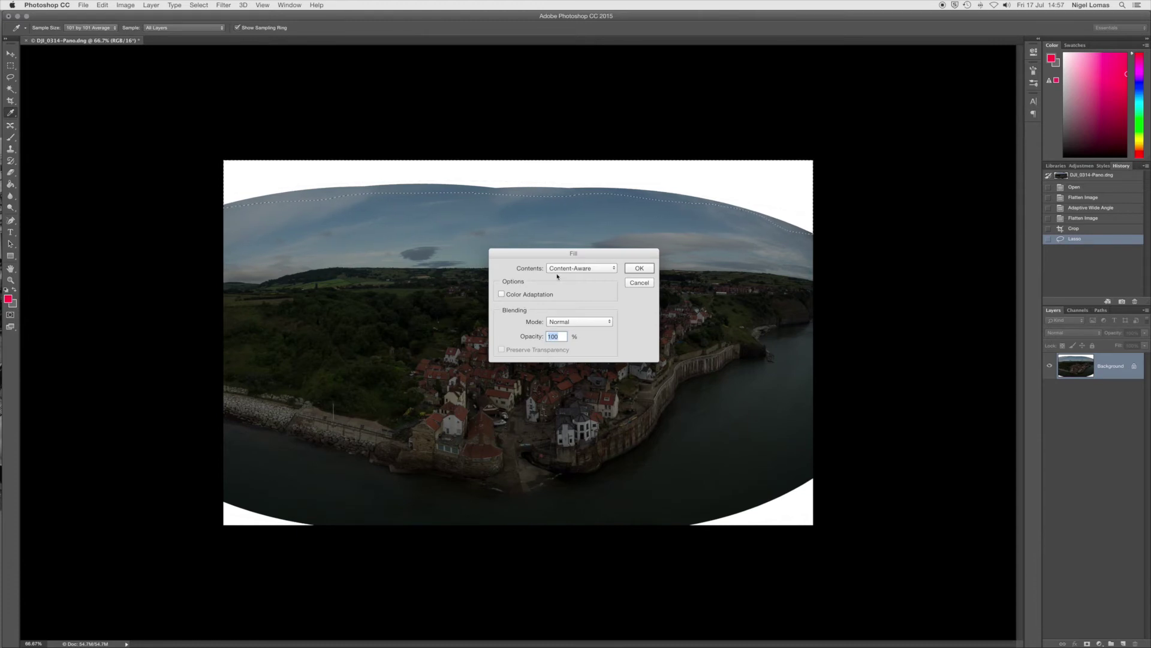
left_click(639, 270)
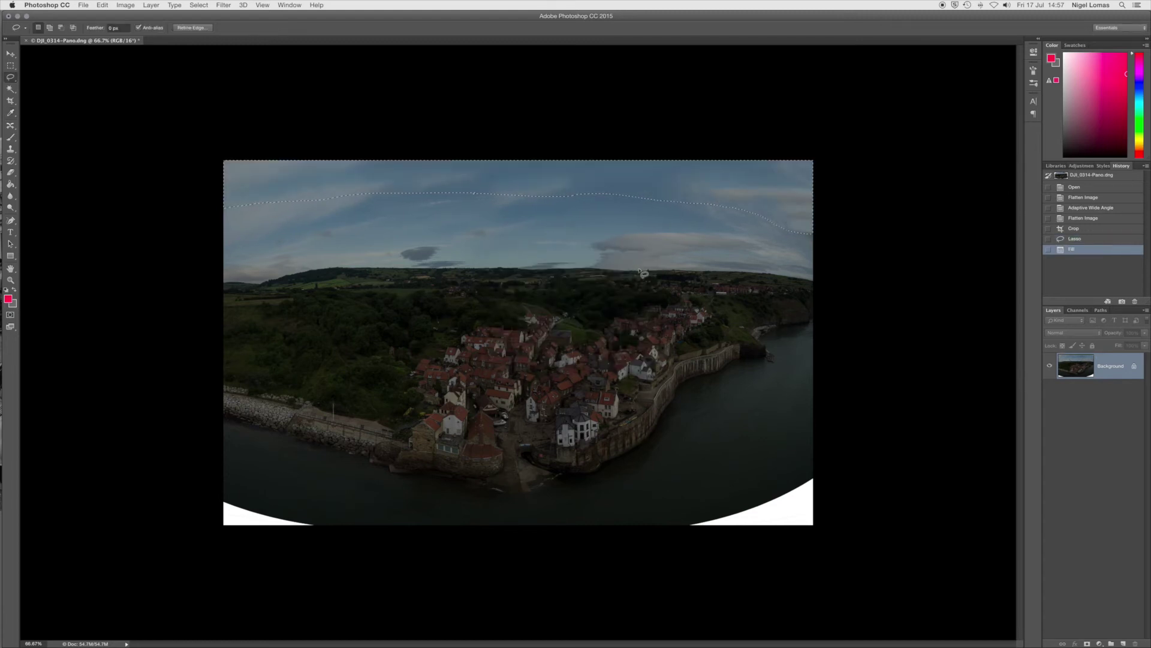
key("super+d")
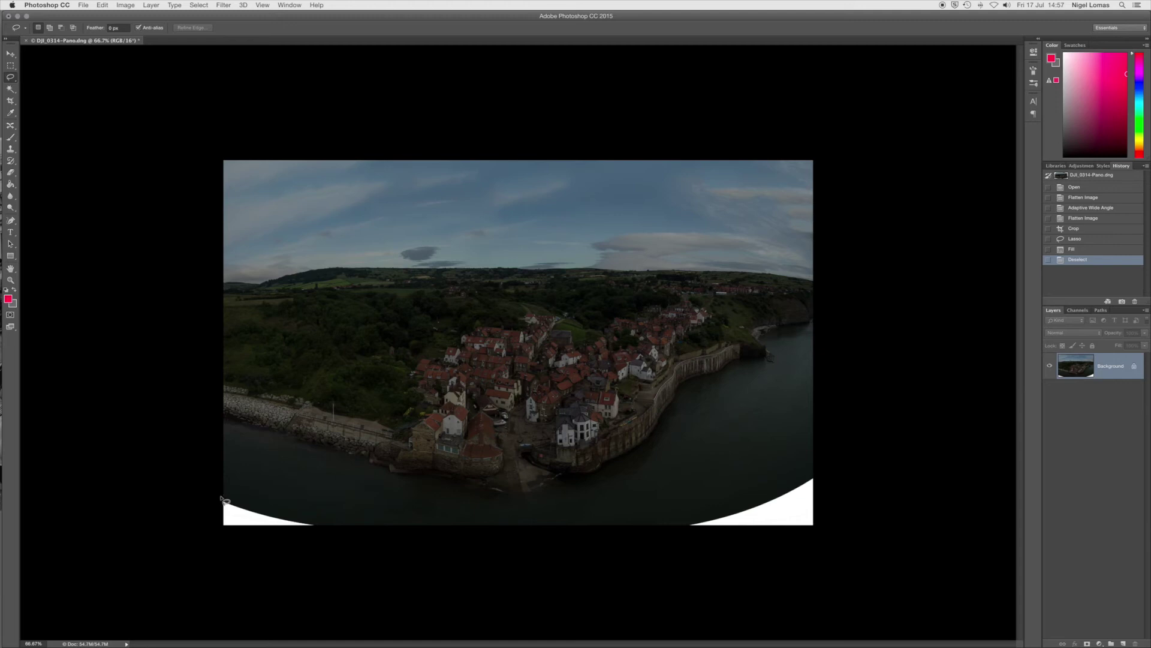
Step: Content-Aware fill the white bottom-left and bottom-right corners
mouse_move(222, 499)
left_mouse_down()
mouse_move(331, 531)
mouse_move(178, 551)
mouse_move(159, 522)
left_mouse_up()
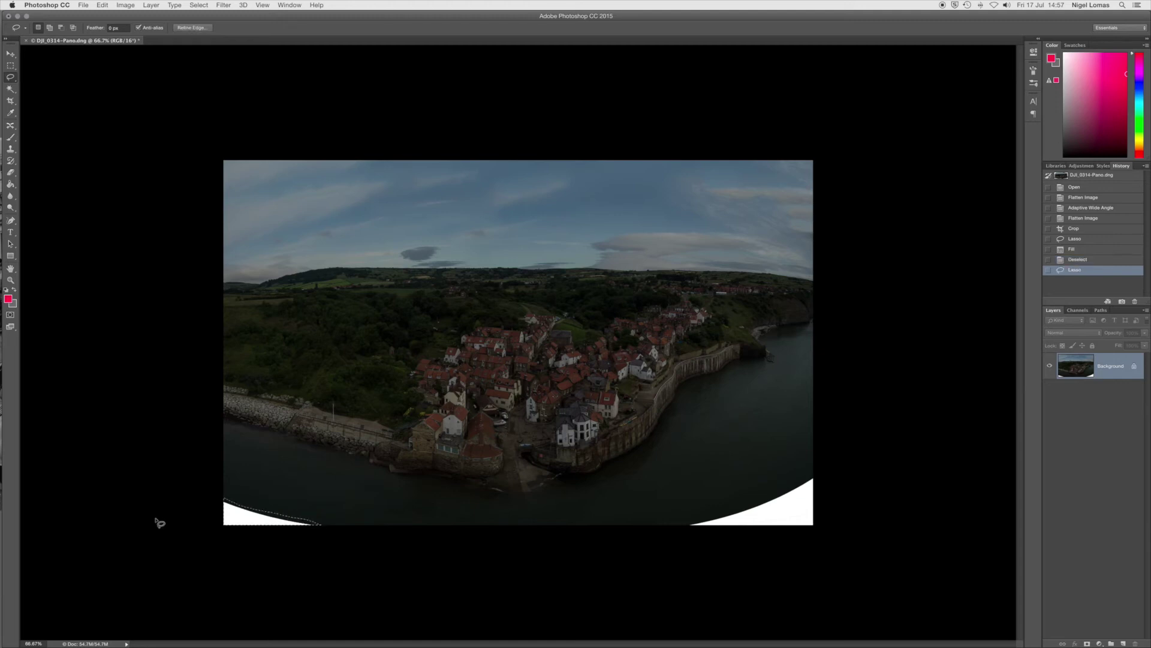
key("shift+BackSpace")
key("Return")
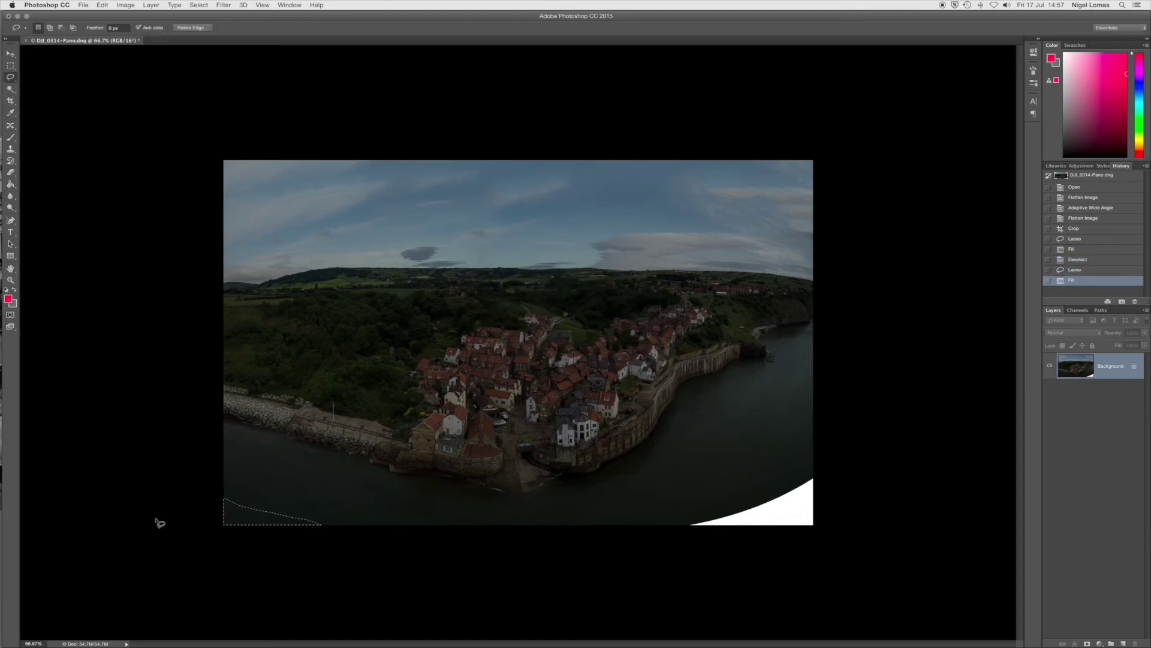
mouse_move(825, 473)
left_mouse_down()
mouse_move(676, 527)
mouse_move(792, 550)
mouse_move(847, 504)
mouse_move(842, 451)
left_mouse_up()
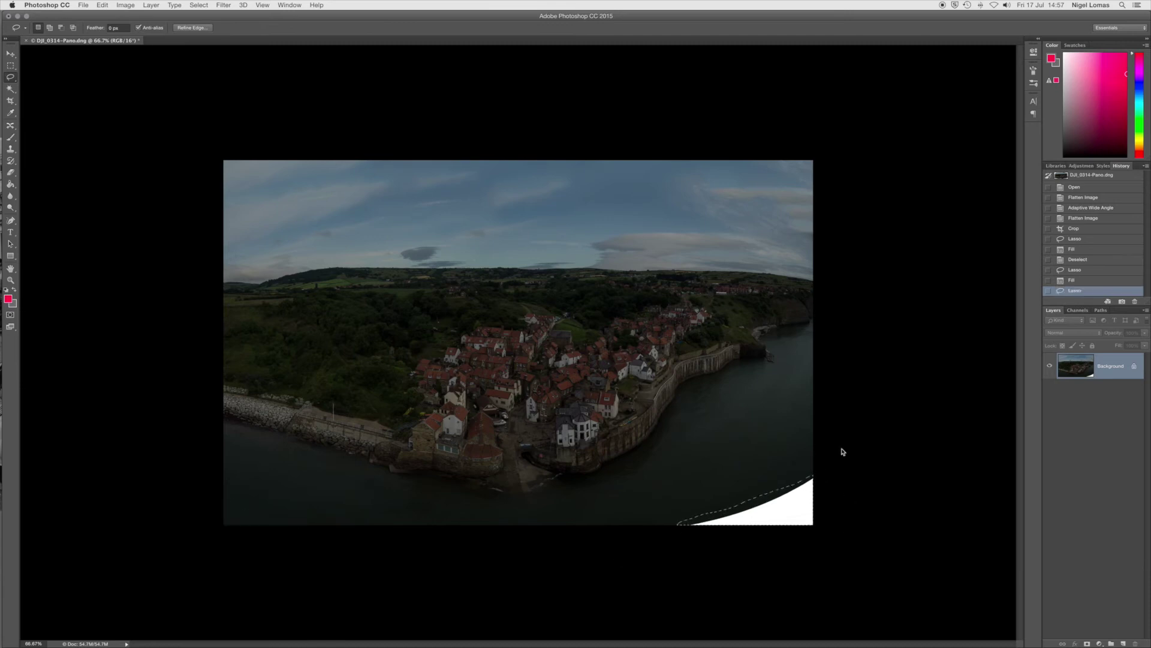
key("shift+BackSpace")
key("Return")
key("super+d")
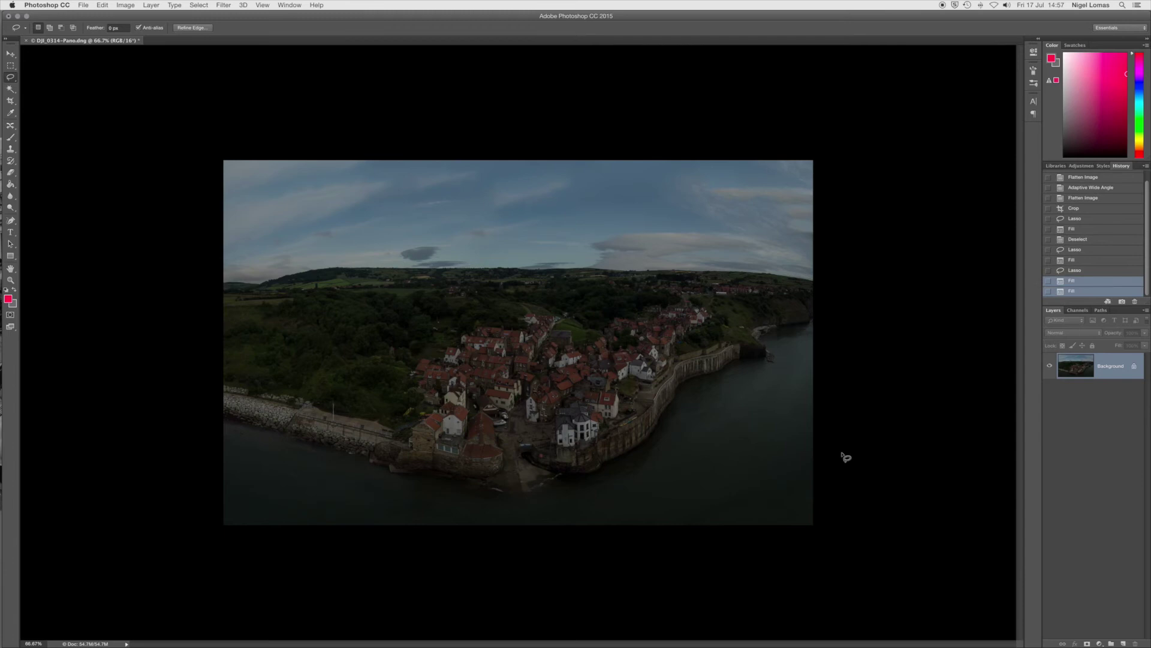
key("super+shift+z")
key("super+alt+z")
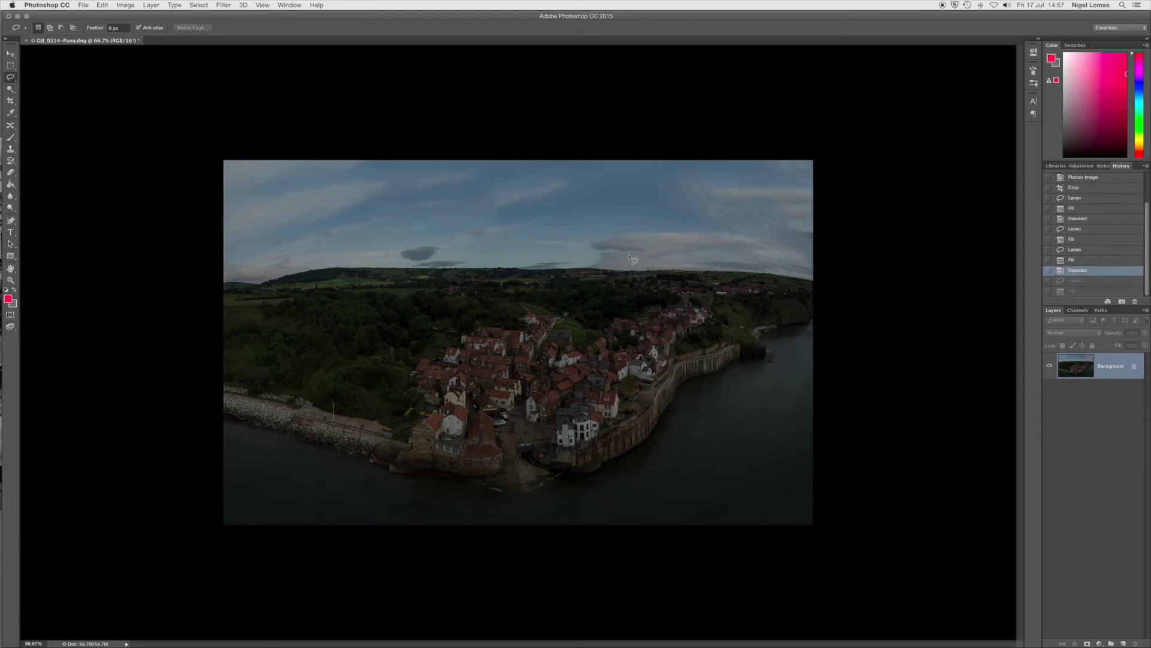
Step: Crop both sides of the panorama narrower, then return to the Photoshop window
left_click(11, 101)
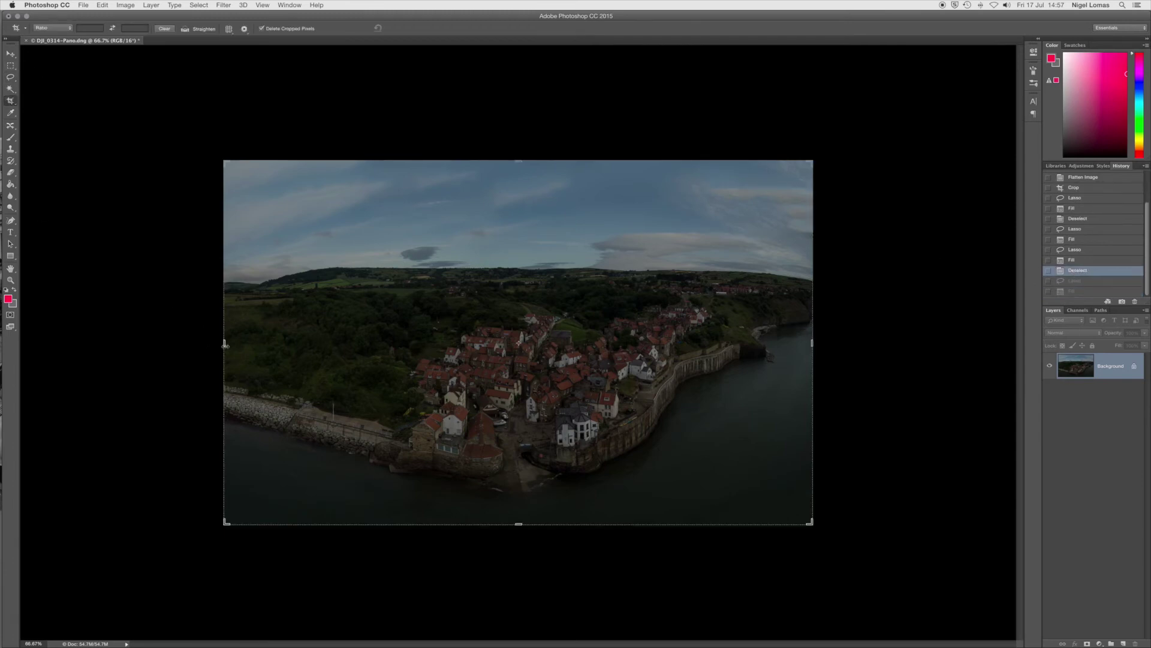
left_click_drag(226, 346, 249, 344)
left_click_drag(788, 343, 762, 343)
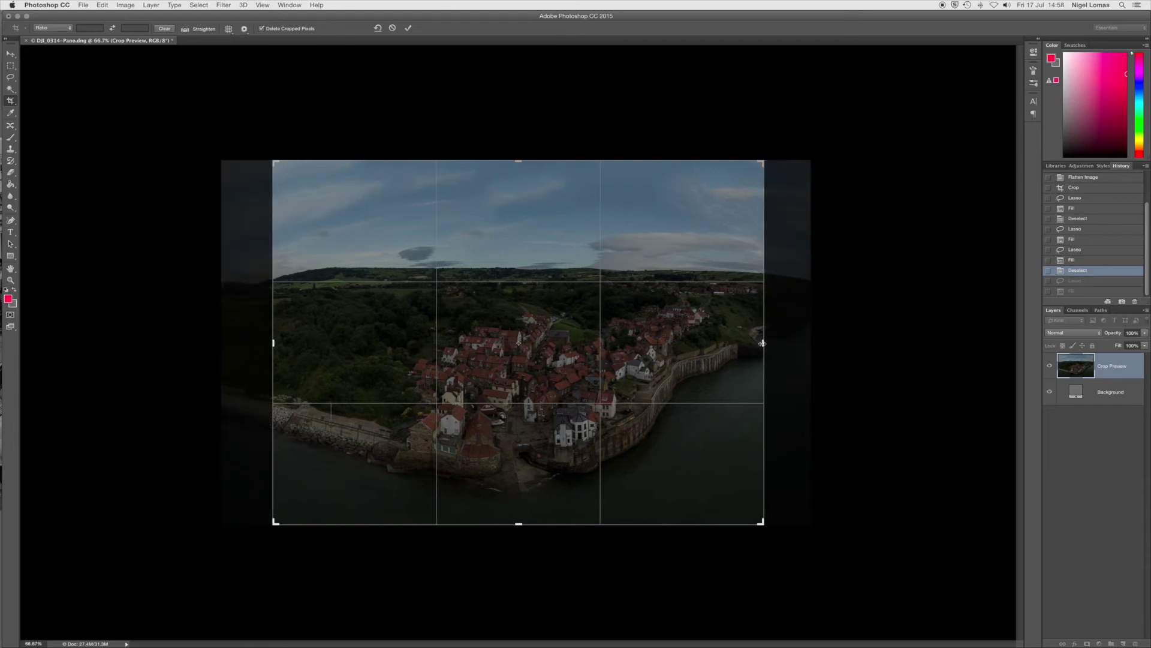
key("Return")
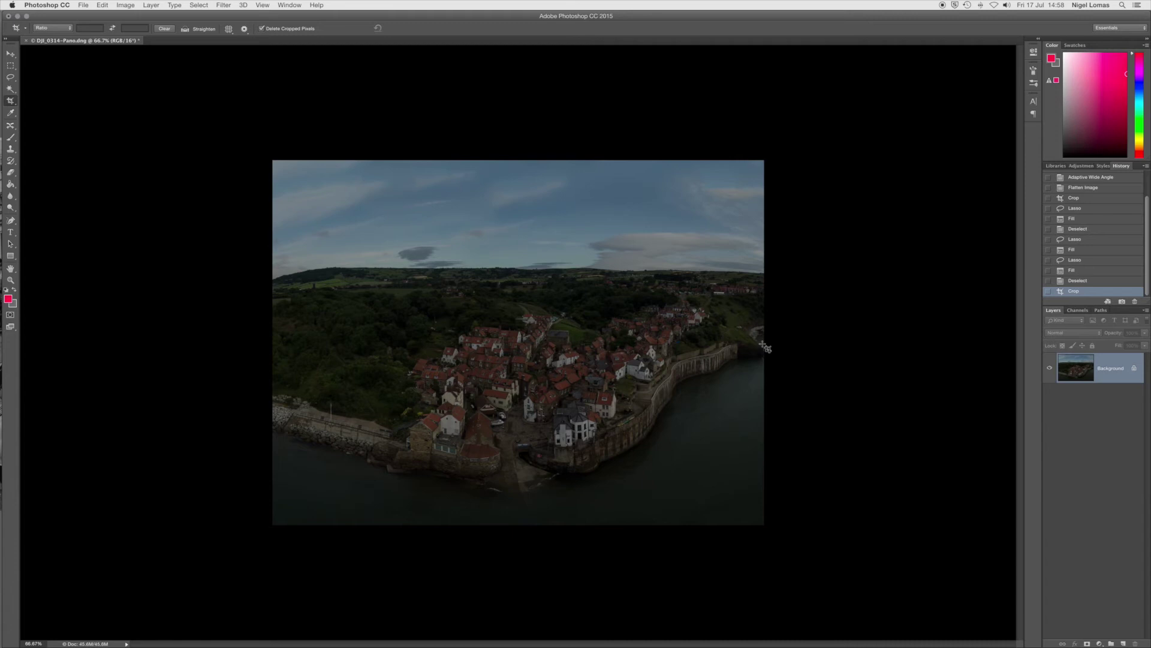
key("ctrl+Up")
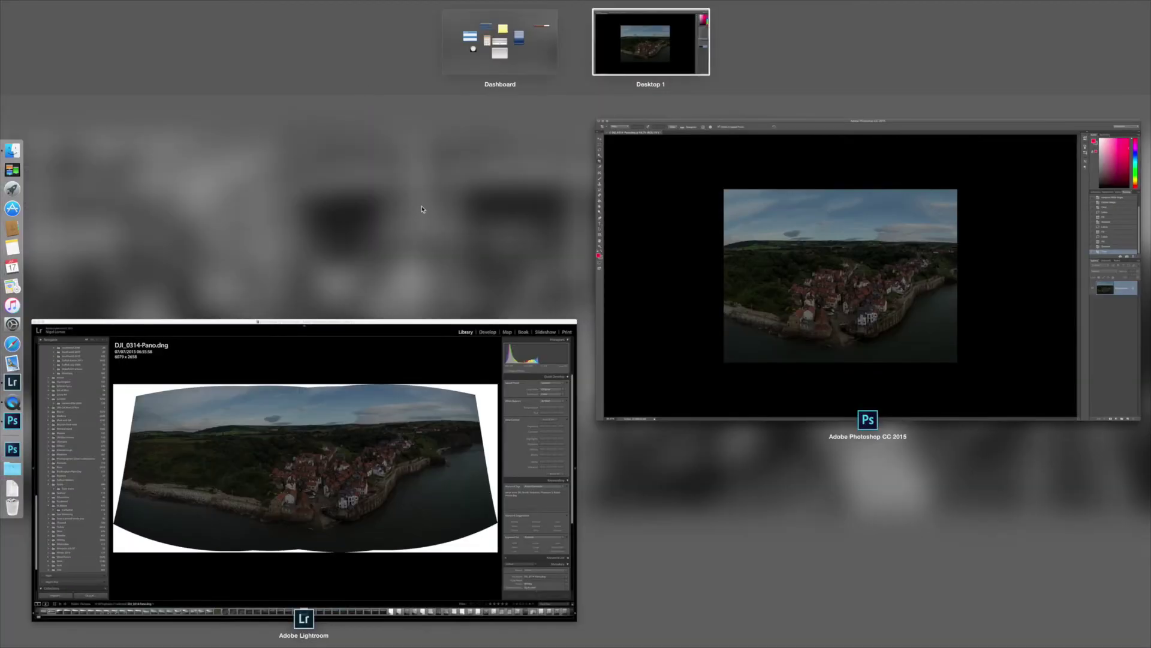
left_click(802, 252)
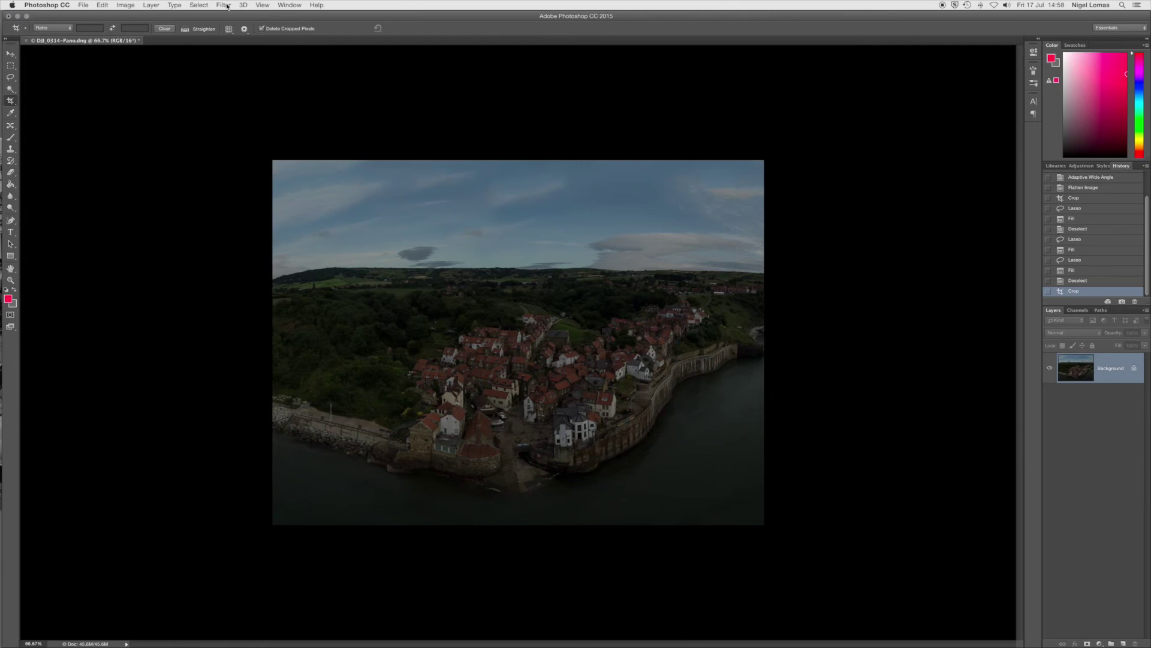
Step: Apply a Camera Raw Filter with Auto tone, exposure lowered to +1.60, Clarity +19 and Vibrance +14
left_click(228, 6)
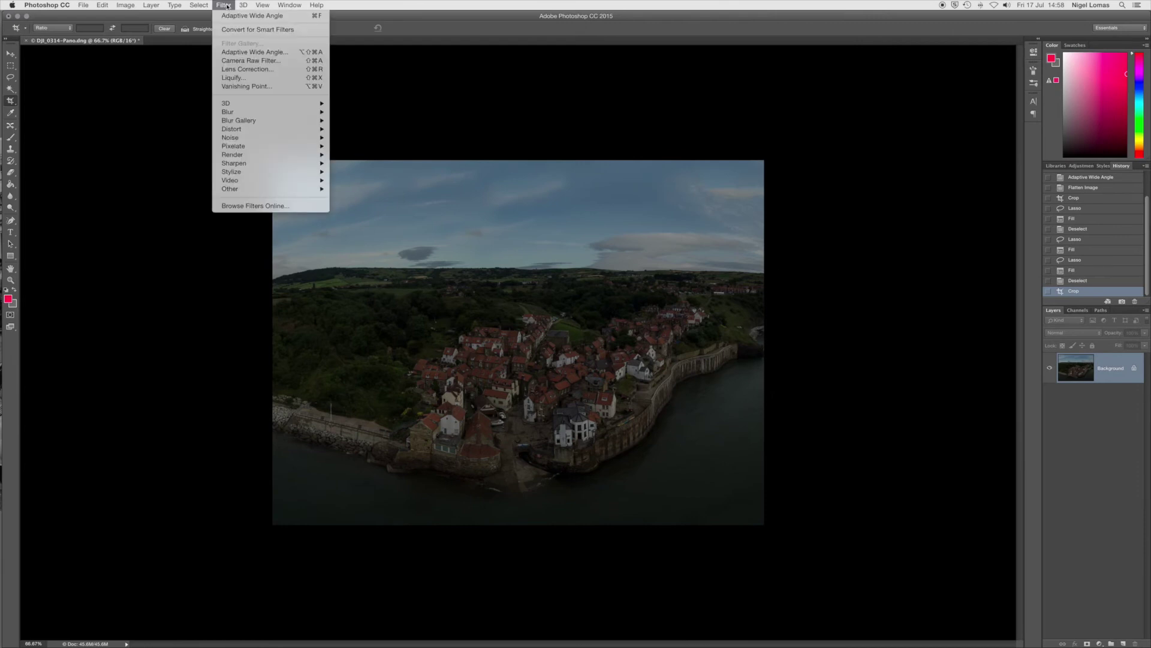
left_click(238, 61)
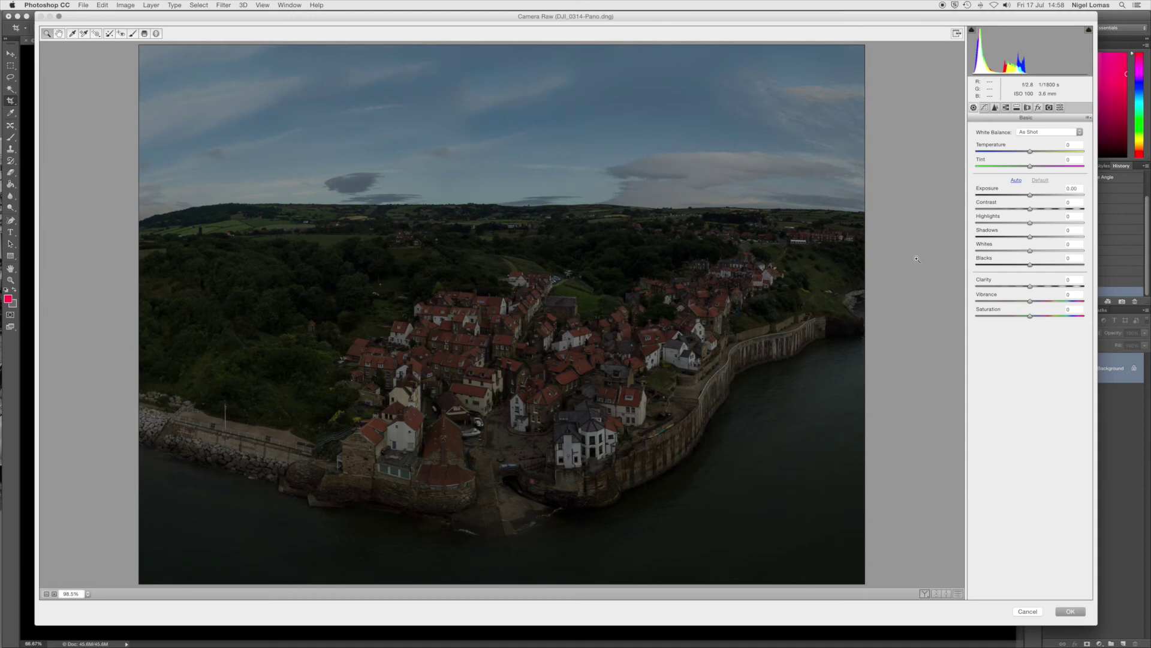
left_click(1016, 180)
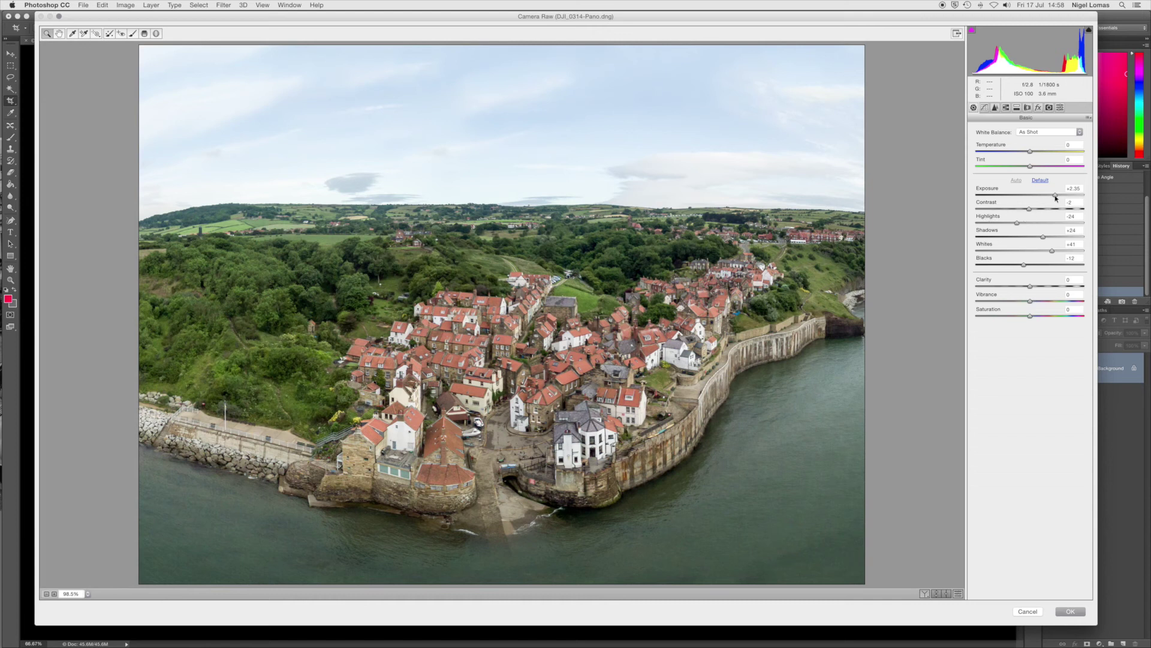
left_click_drag(1055, 195, 1047, 238)
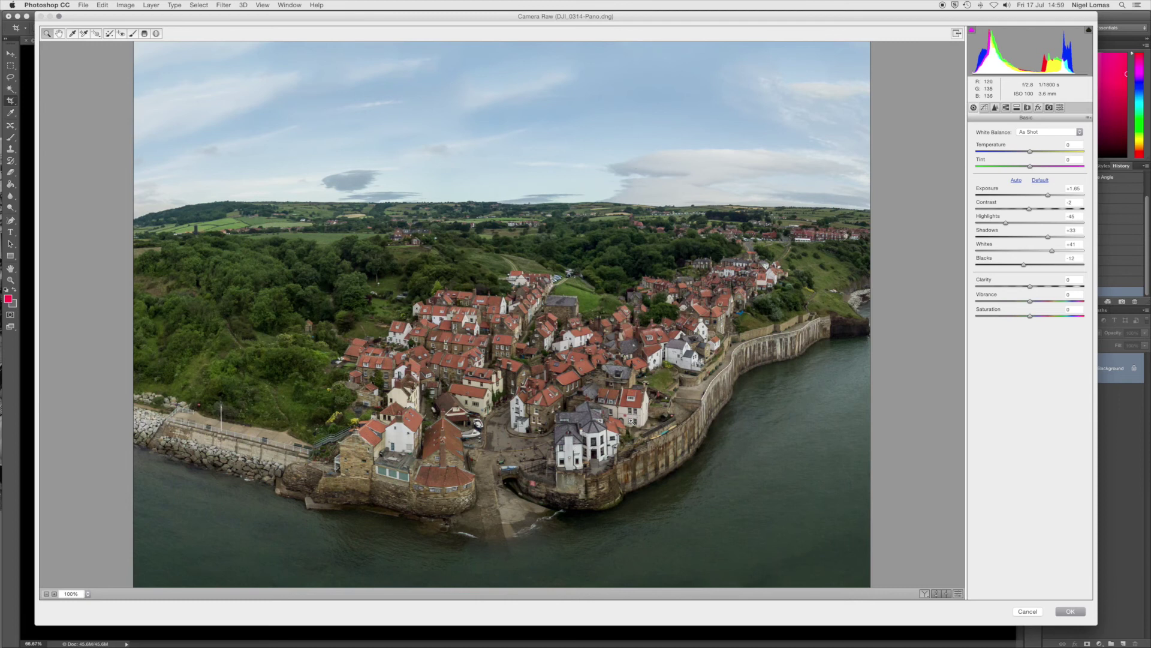
left_click(1045, 287)
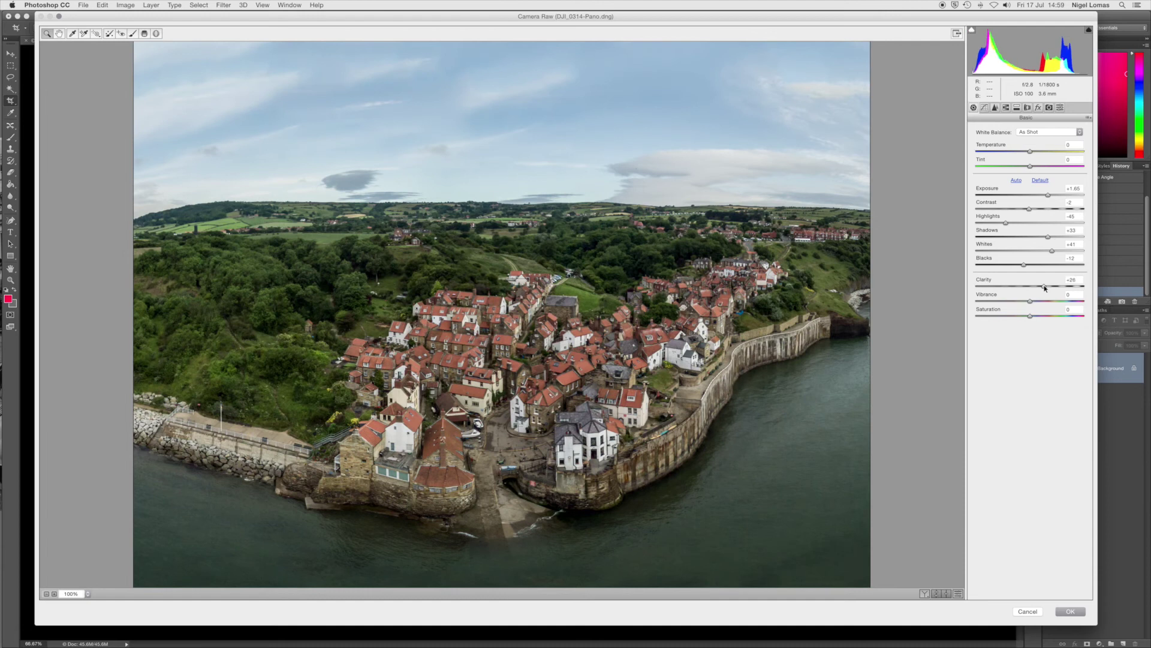
left_click_drag(1045, 286, 1042, 291)
left_click(1038, 302)
left_click(1069, 612)
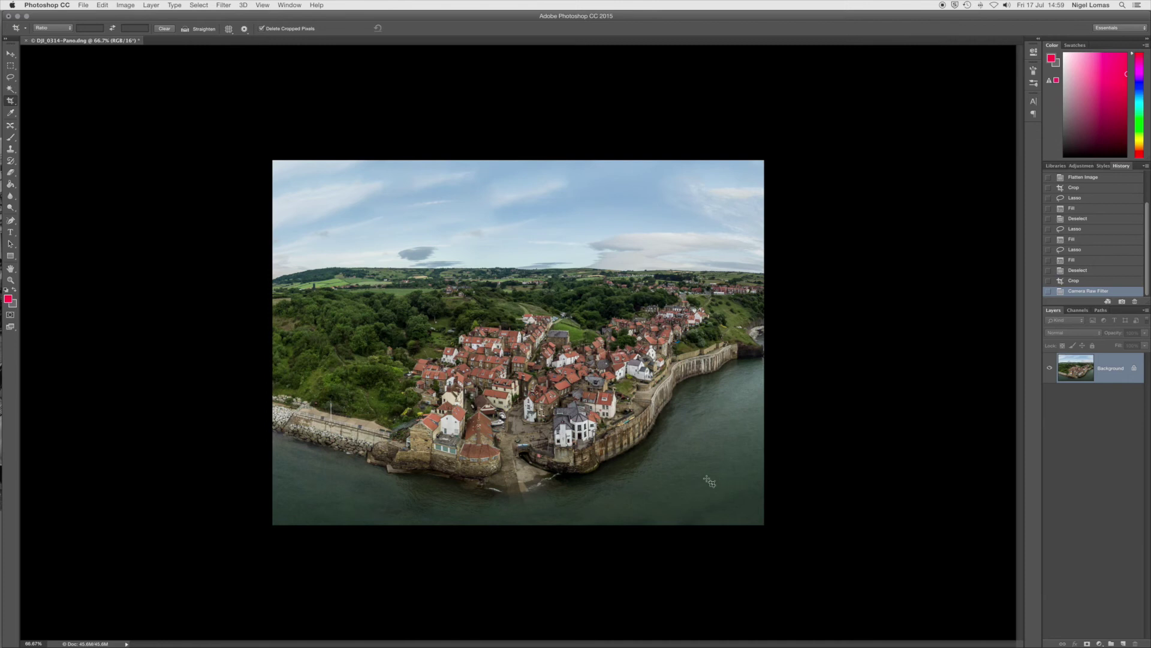
Step: Quit Photoshop, saving the edits so DJI_0314-Pano-Edit.tif returns to Lightroom
left_click(47, 5)
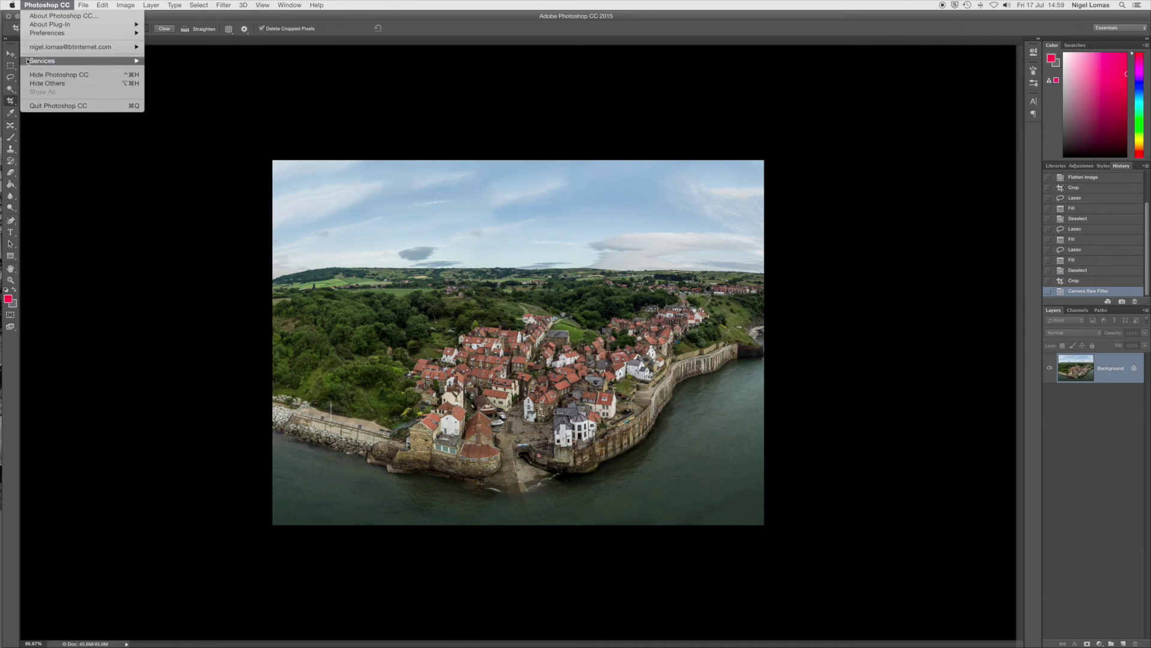
left_click(46, 105)
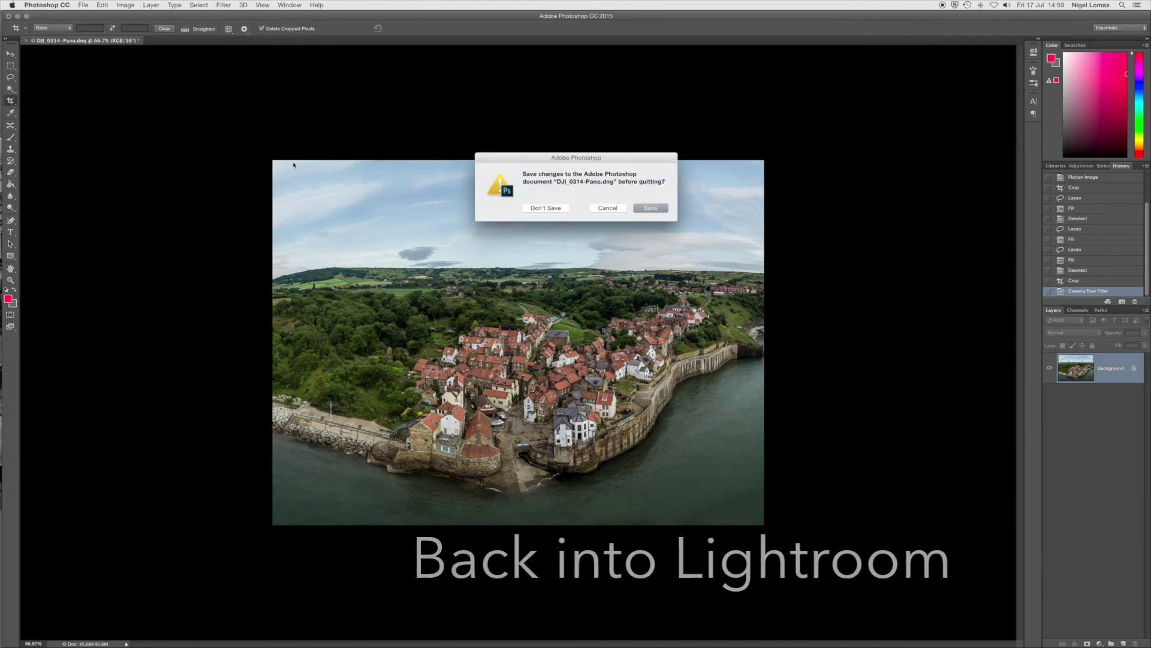
left_click(652, 209)
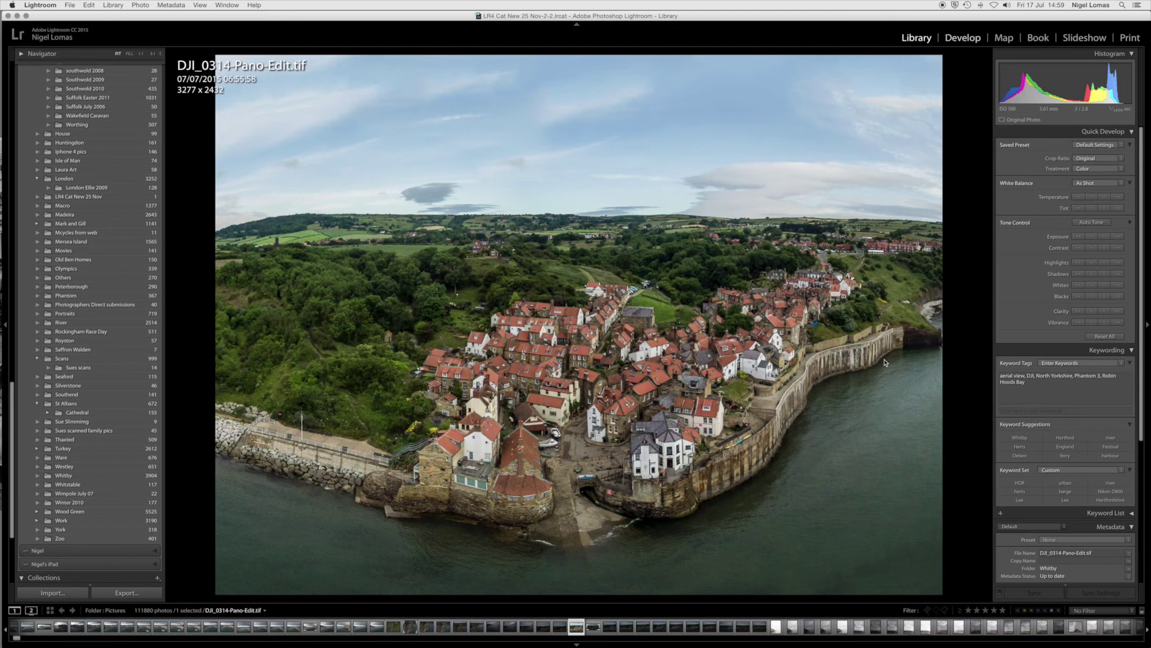
Step: In Develop, raise HSL Red saturation to +30 by dragging the targeted tool on the roofs
key("d")
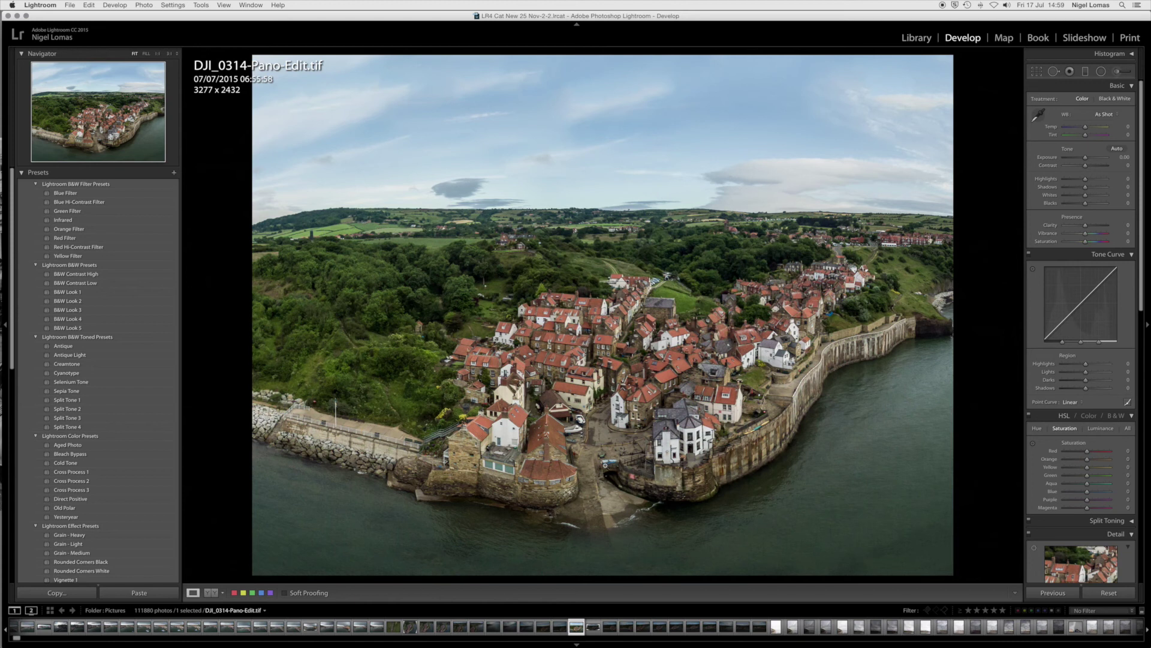
scroll(1065, 422, "down", 4)
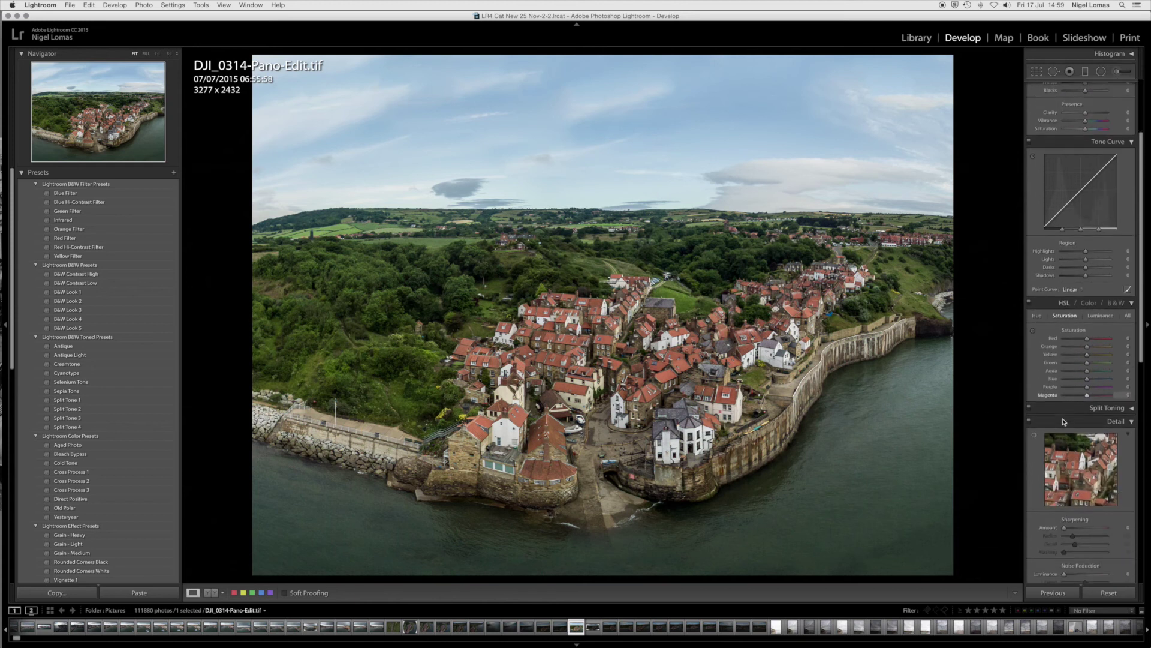
left_click(1032, 326)
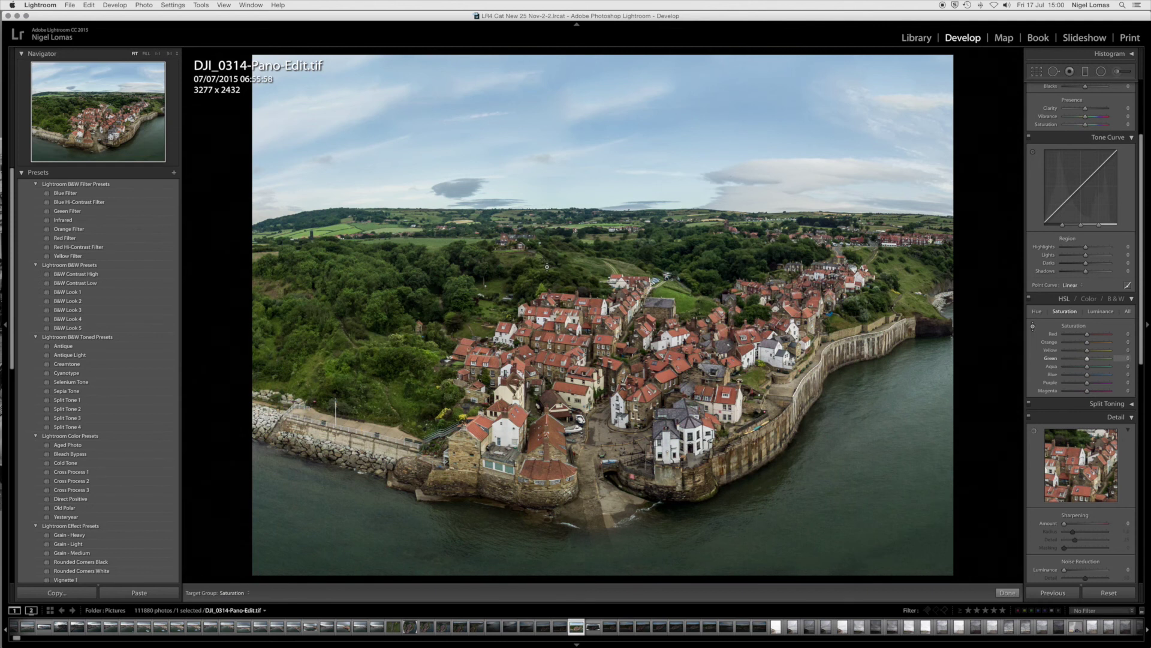
key("ctrl+Up")
key("ctrl+Up")
Step: Add a graduated filter from the sky top to the horizon with -1.25 exposure
scroll(1029, 144, "up", 3)
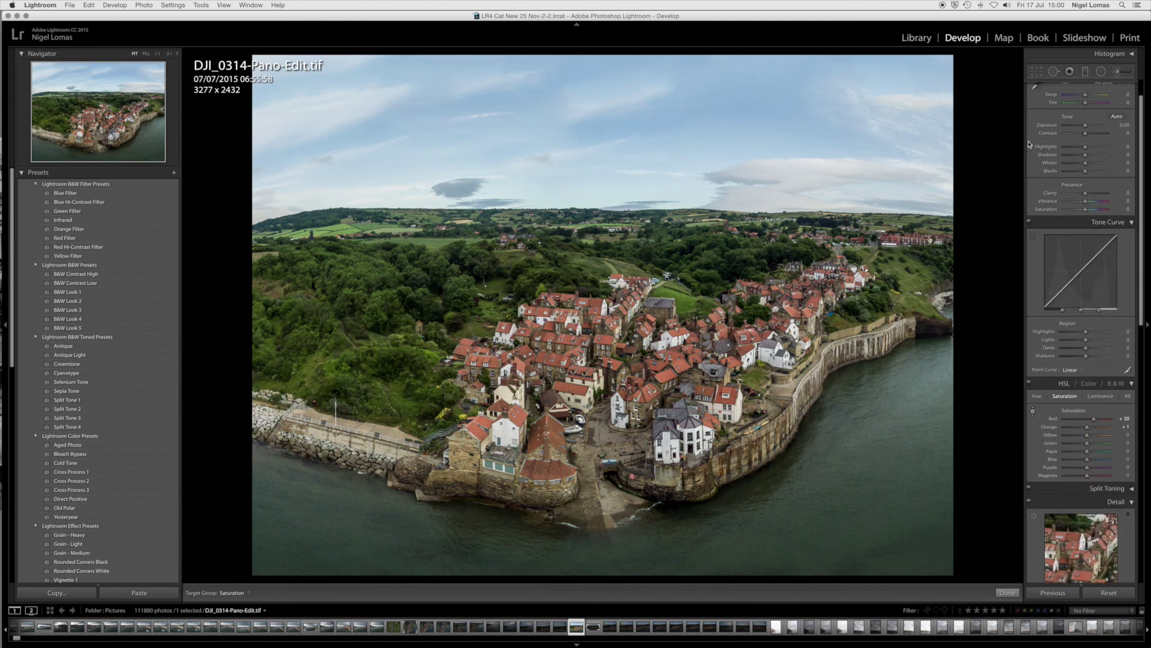
left_click(1086, 72)
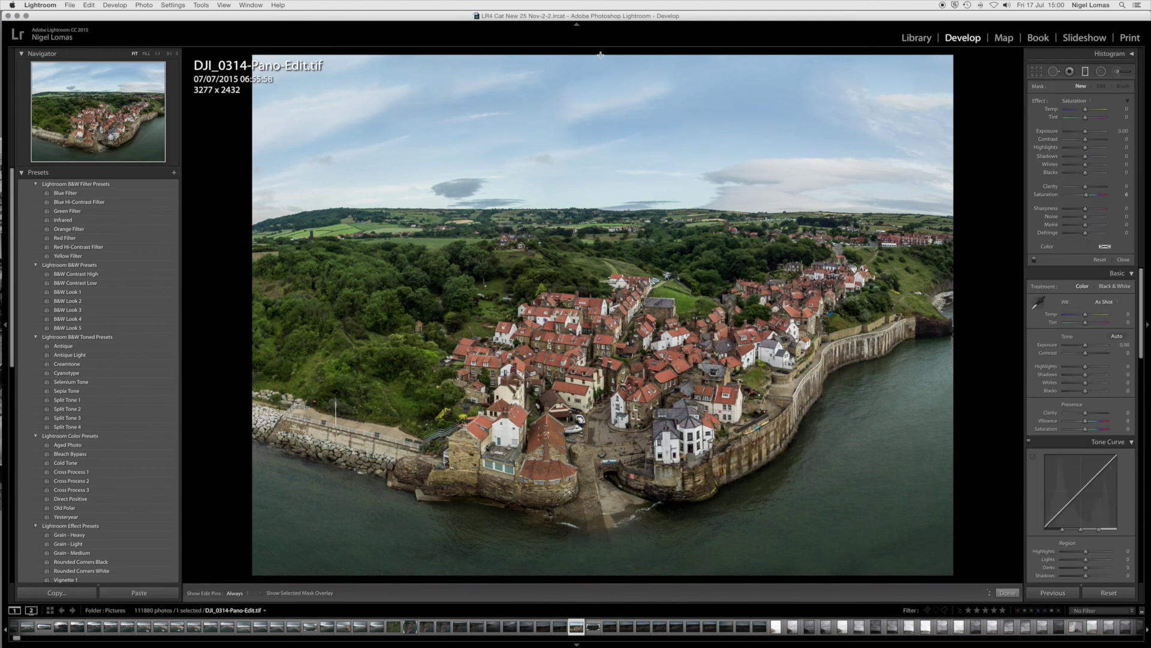
left_click_drag(600, 54, 600, 205)
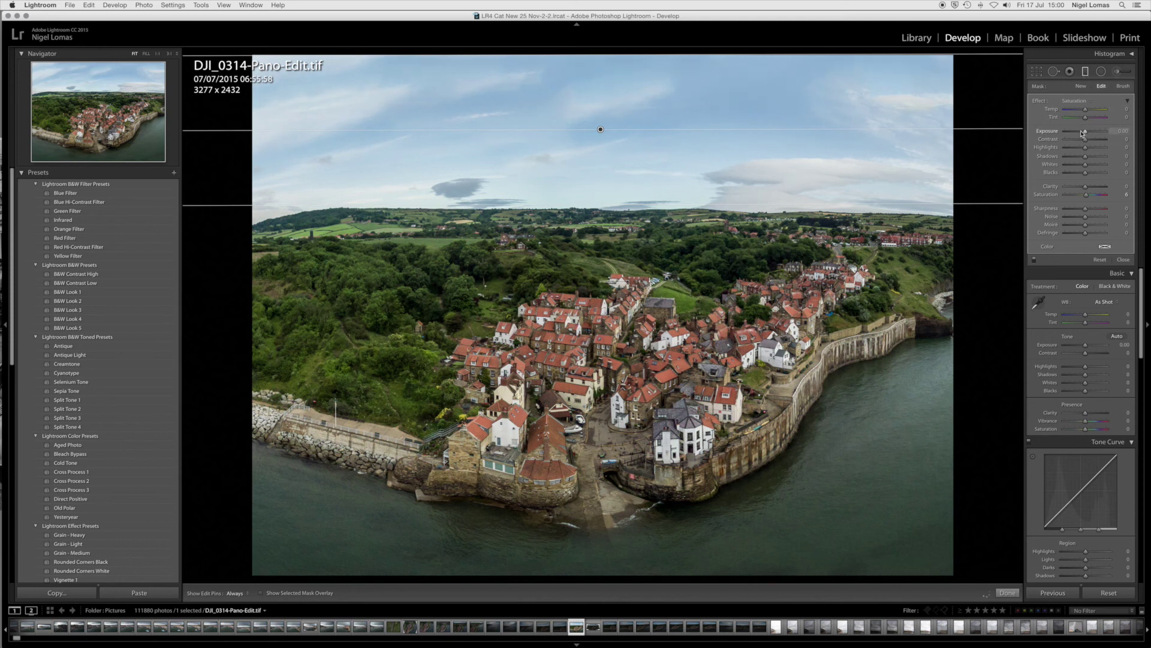
left_click_drag(1083, 133, 1080, 133)
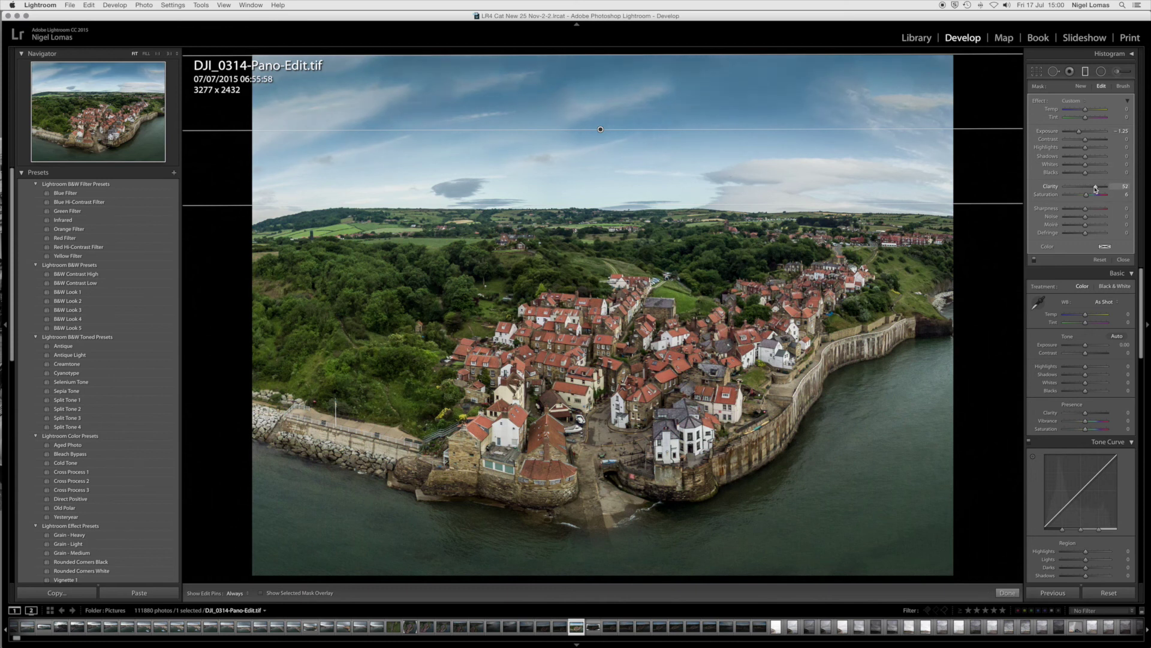
left_click(1121, 259)
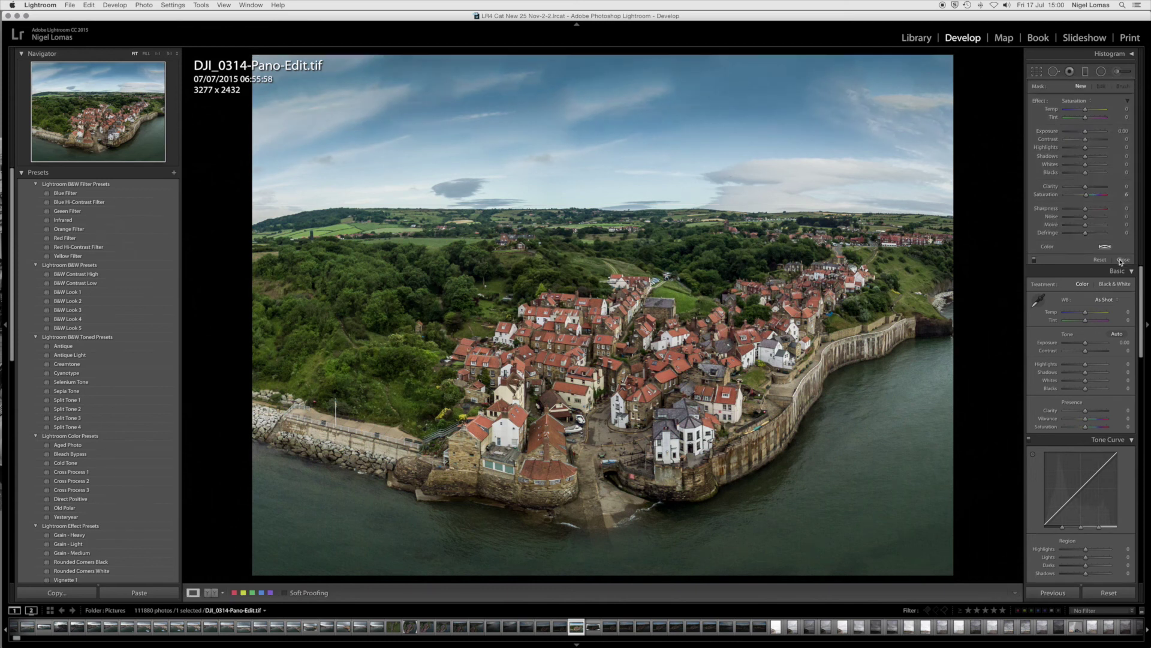
Step: Paint an adjustment brush mask over the sea with the edit pins hidden
left_click(1118, 73)
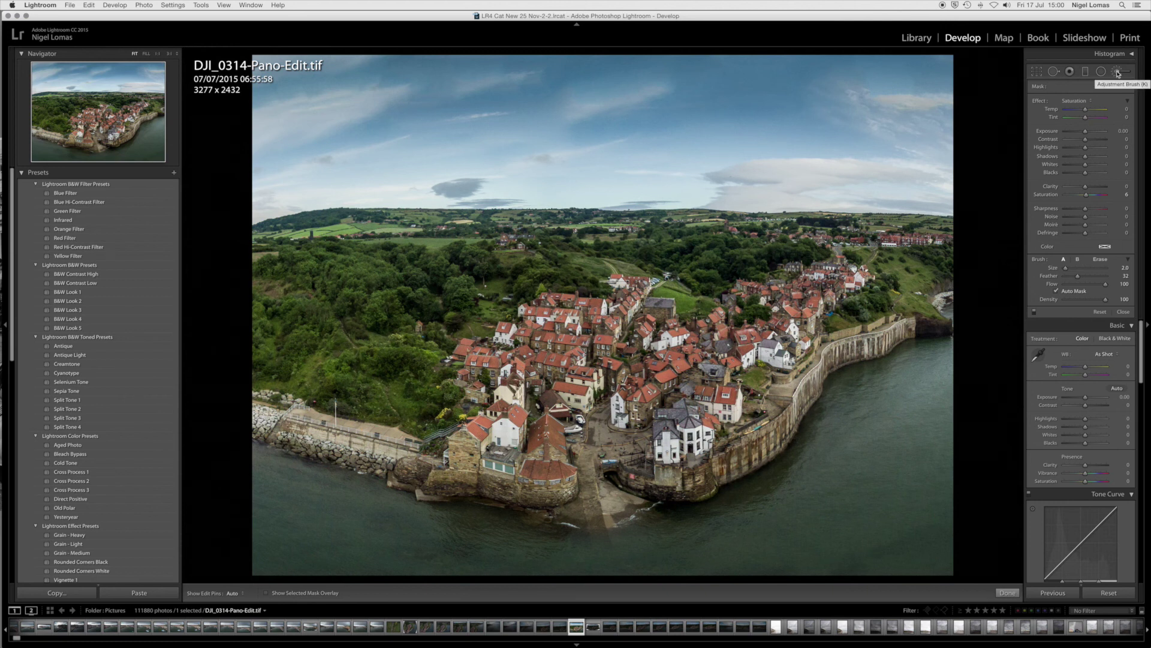
scroll(911, 420, "up", 5)
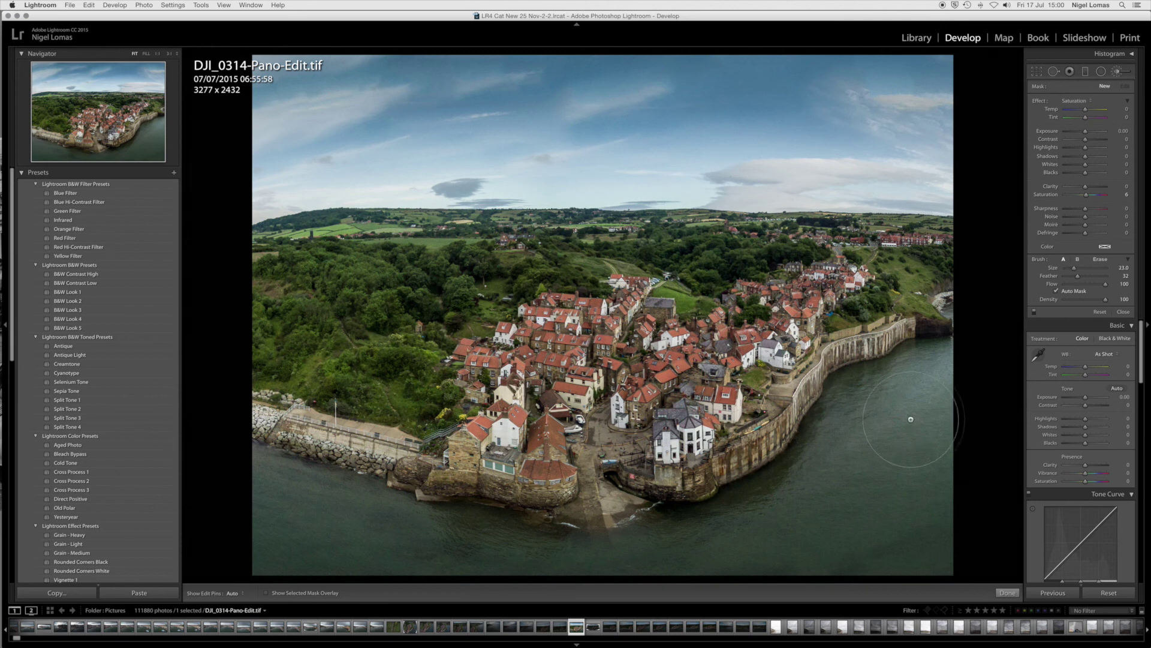
key("h")
left_click(926, 515)
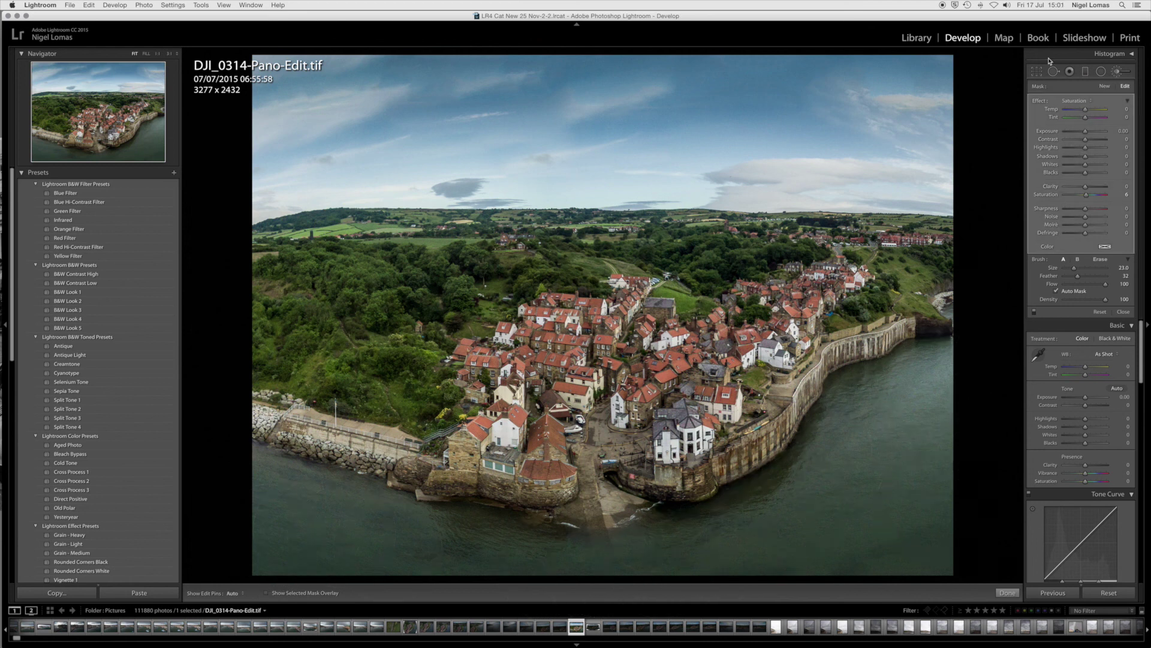
Step: Give the brushed water clarity +44, highlights +70, deeper shadows and exposure +0.38
left_click(1098, 187)
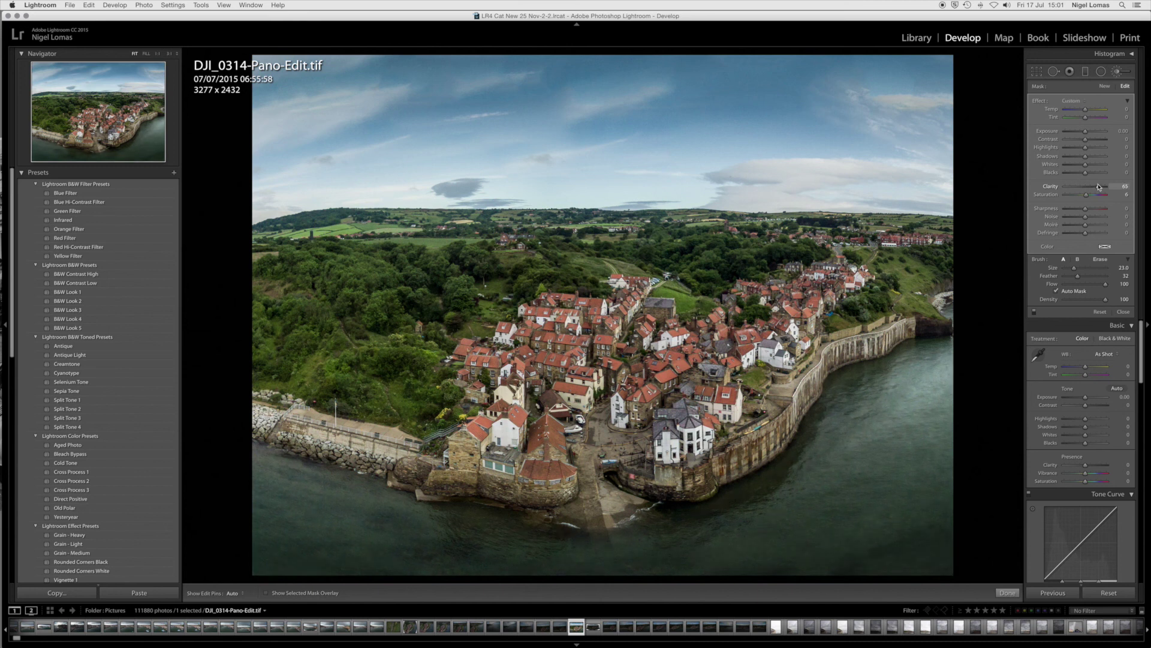
left_click_drag(1099, 187, 1095, 188)
left_click(1107, 147)
mouse_move(1106, 148)
left_mouse_down()
mouse_move(1073, 157)
mouse_move(1100, 147)
left_mouse_up()
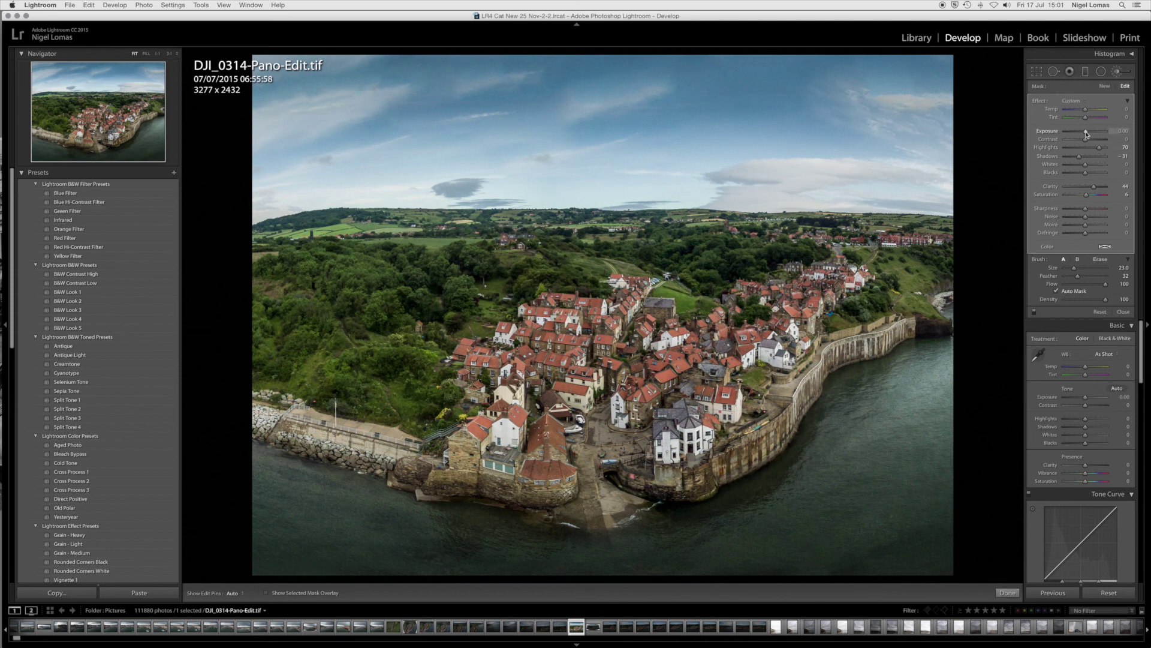
left_click_drag(1086, 132, 1088, 131)
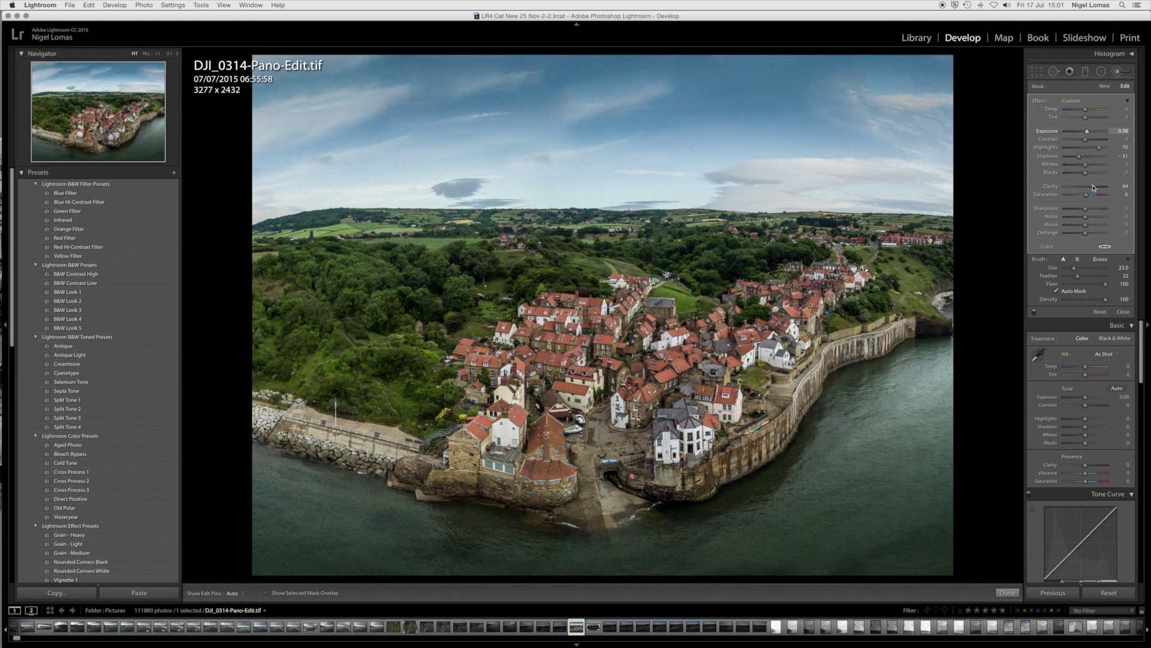
left_click(1124, 311)
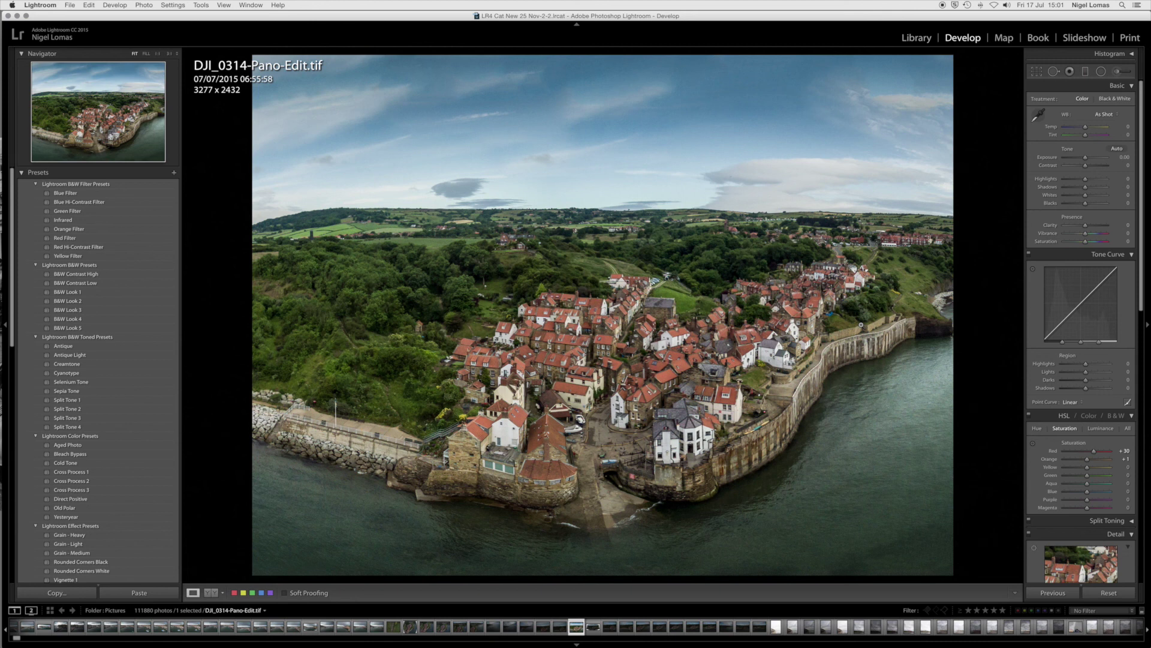
Step: From the Library, open Export settings for the panorama with the Web Pub preset applied
key("e")
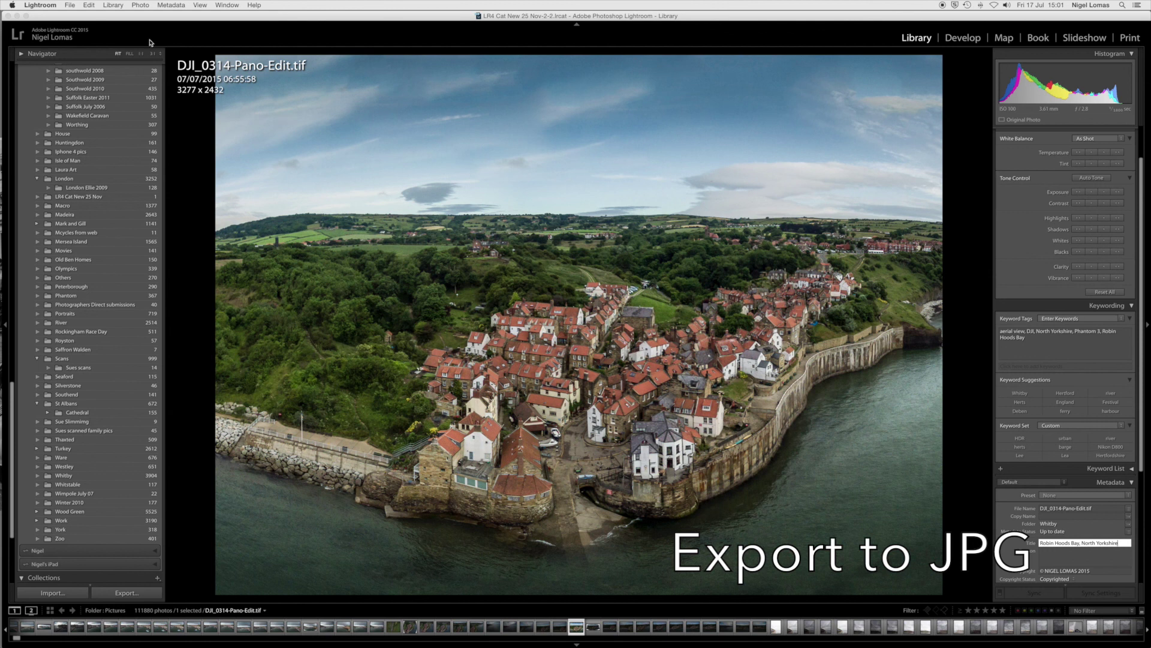
left_click(69, 5)
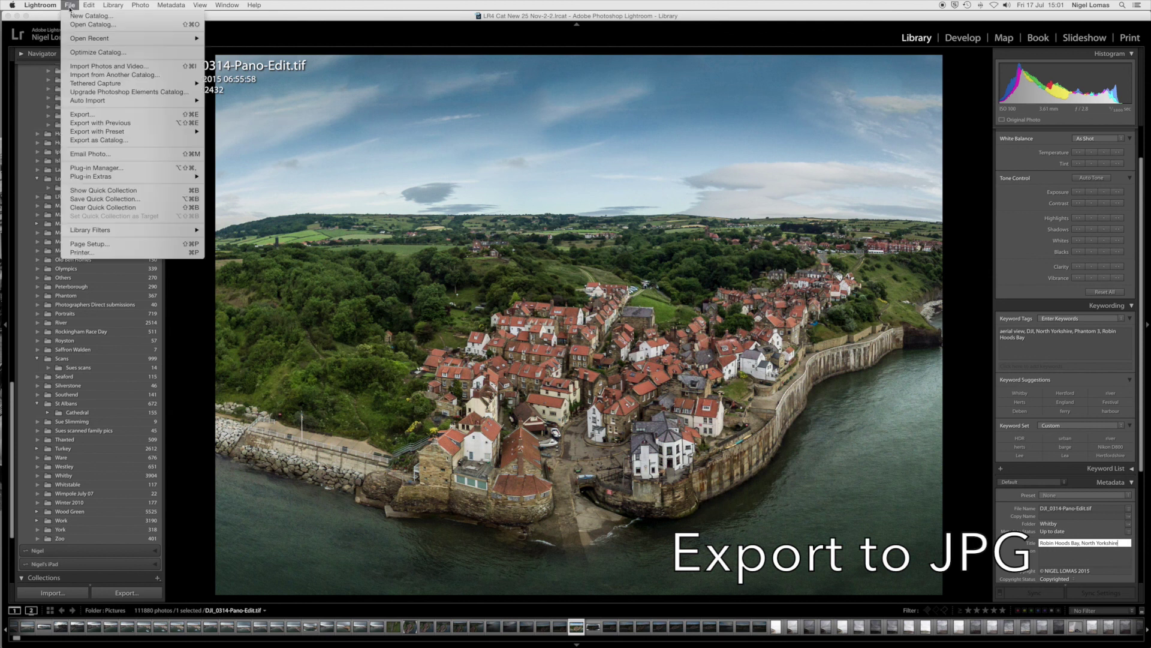
left_click(81, 114)
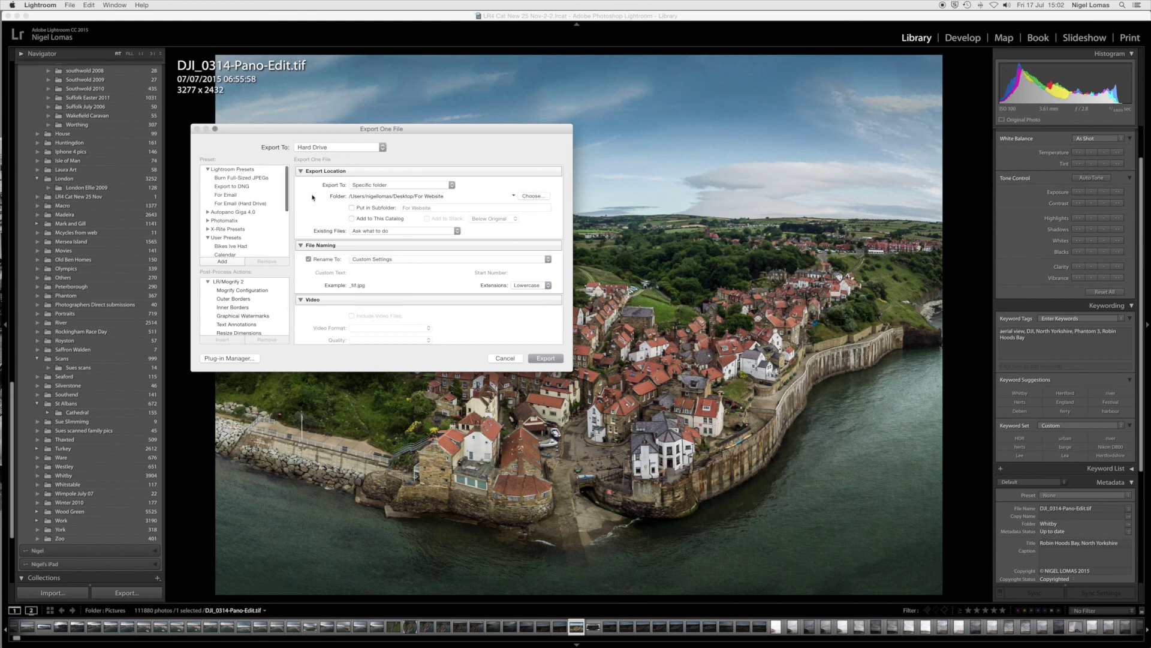
scroll(253, 195, "down", 5)
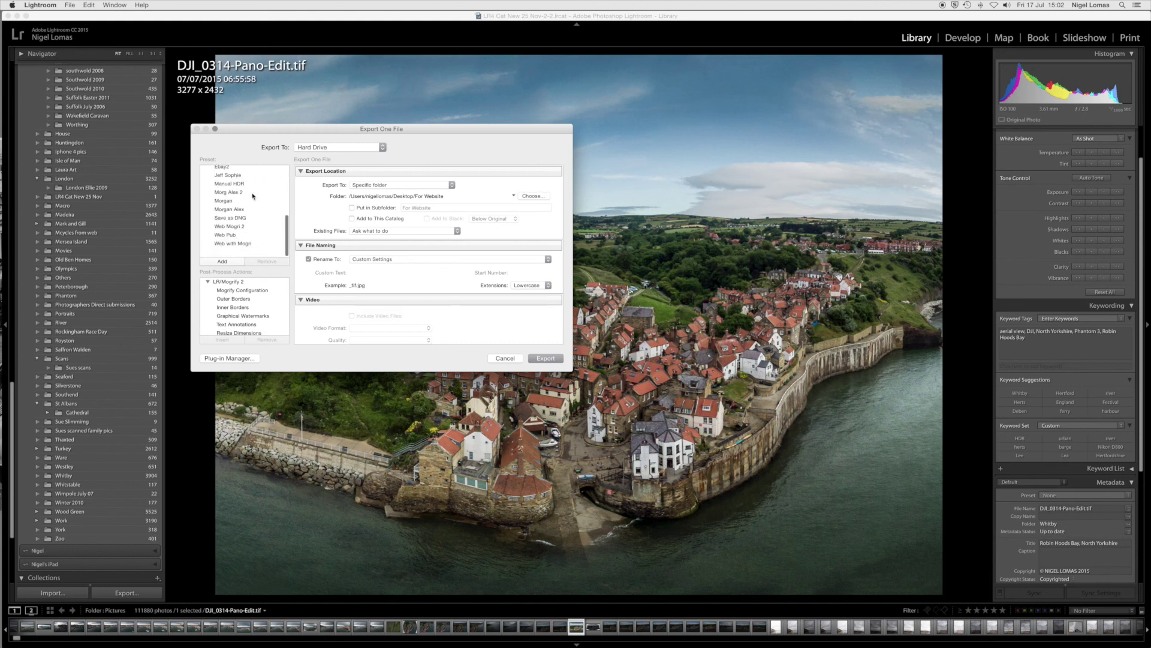
left_click(225, 244)
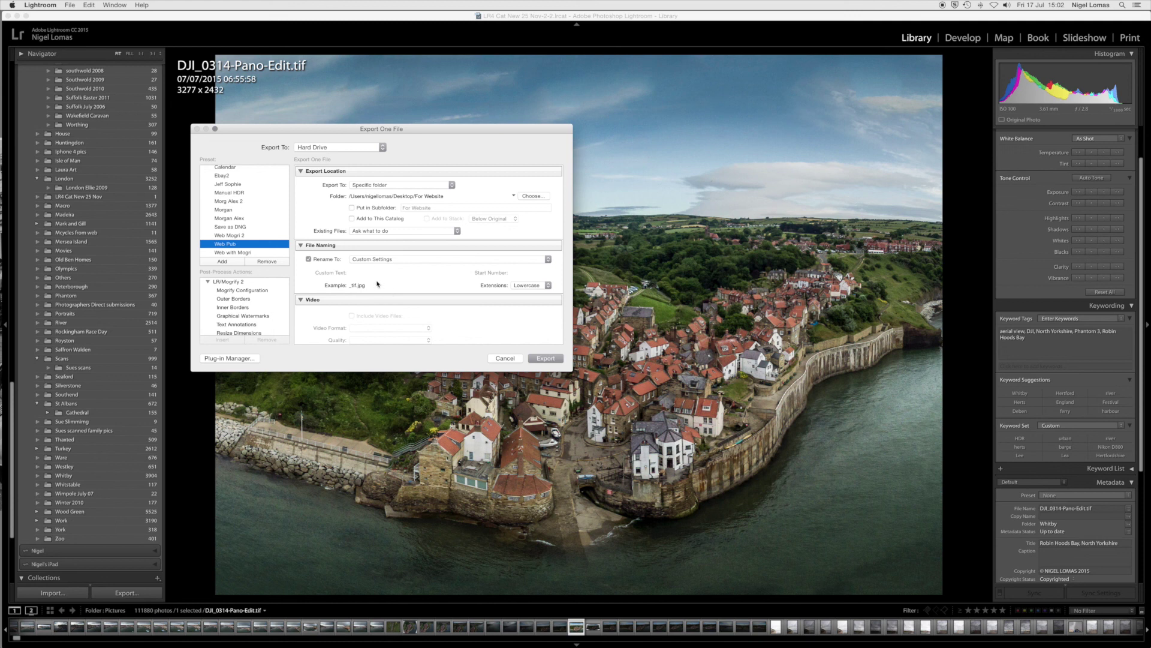
Step: Export the JPG without a watermark, overwriting the existing copy in For Website
scroll(377, 284, "down", 2)
scroll(377, 284, "up", 2)
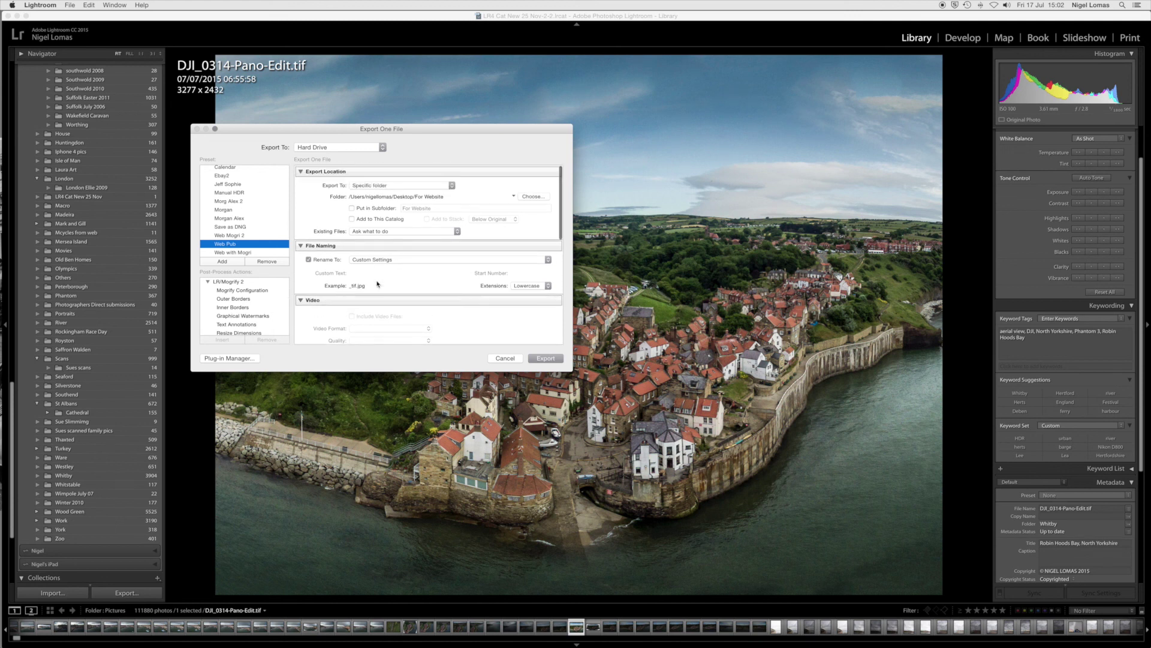
scroll(370, 262, "down", 10)
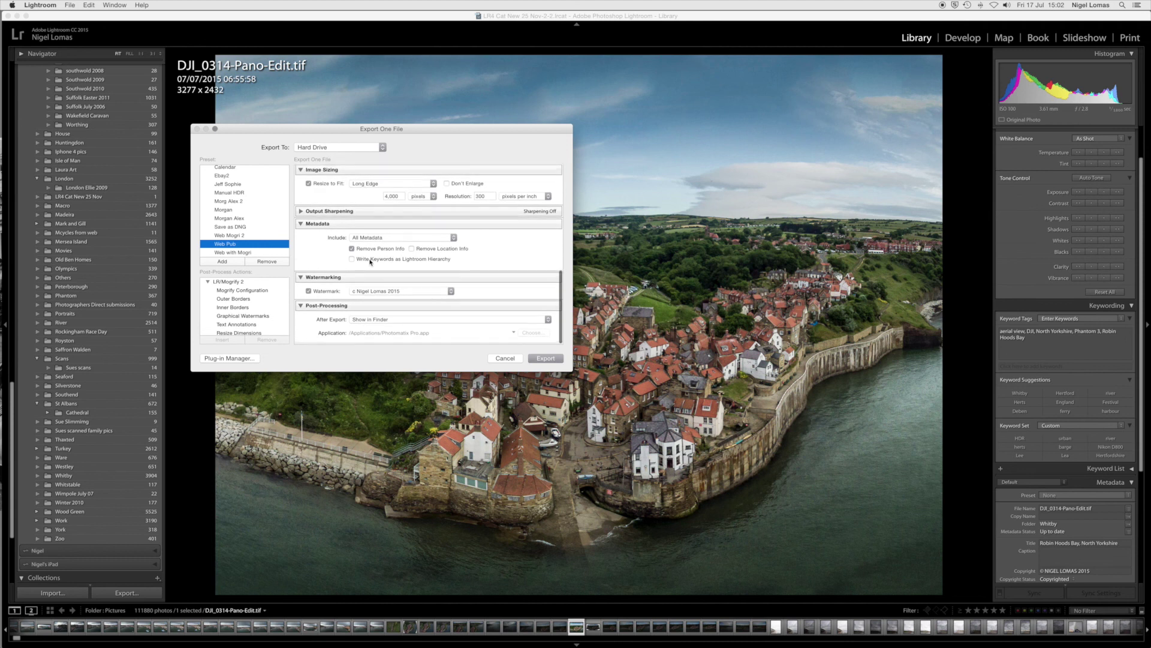
left_click(309, 293)
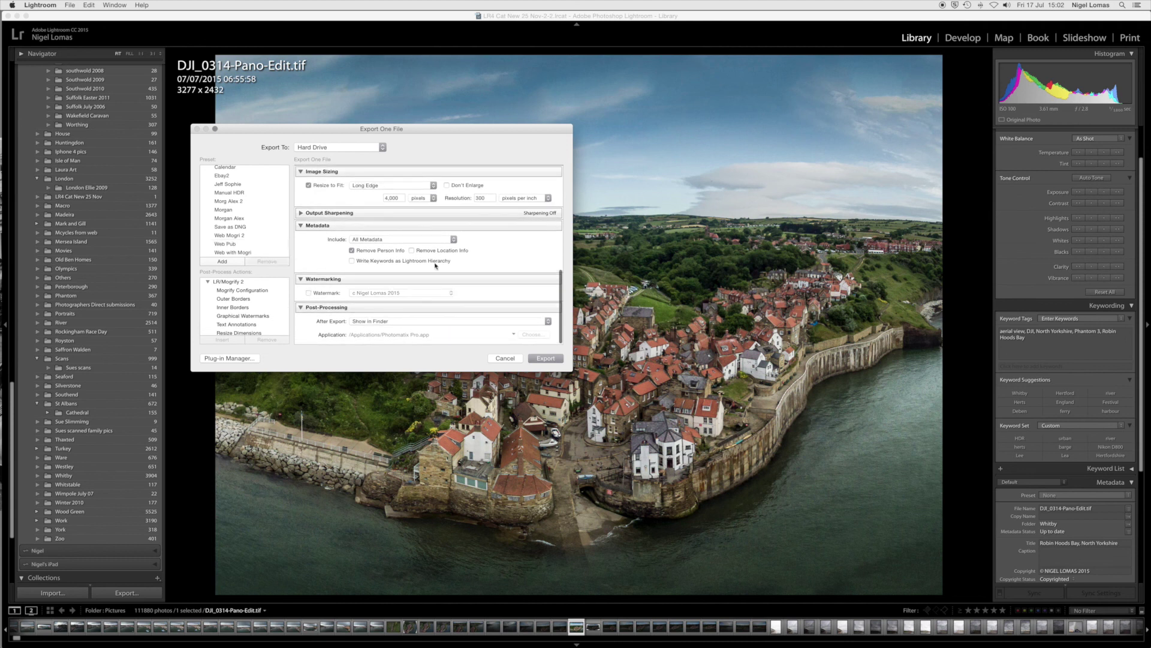
scroll(436, 265, "up", 5)
scroll(436, 266, "down", 5)
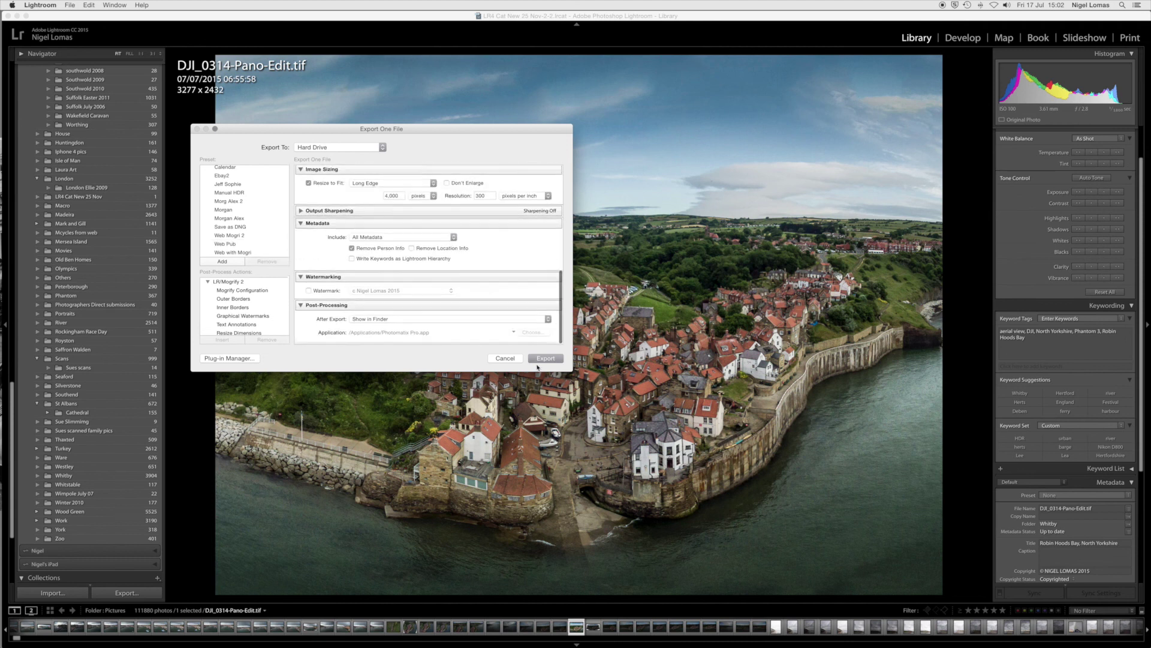
left_click(546, 358)
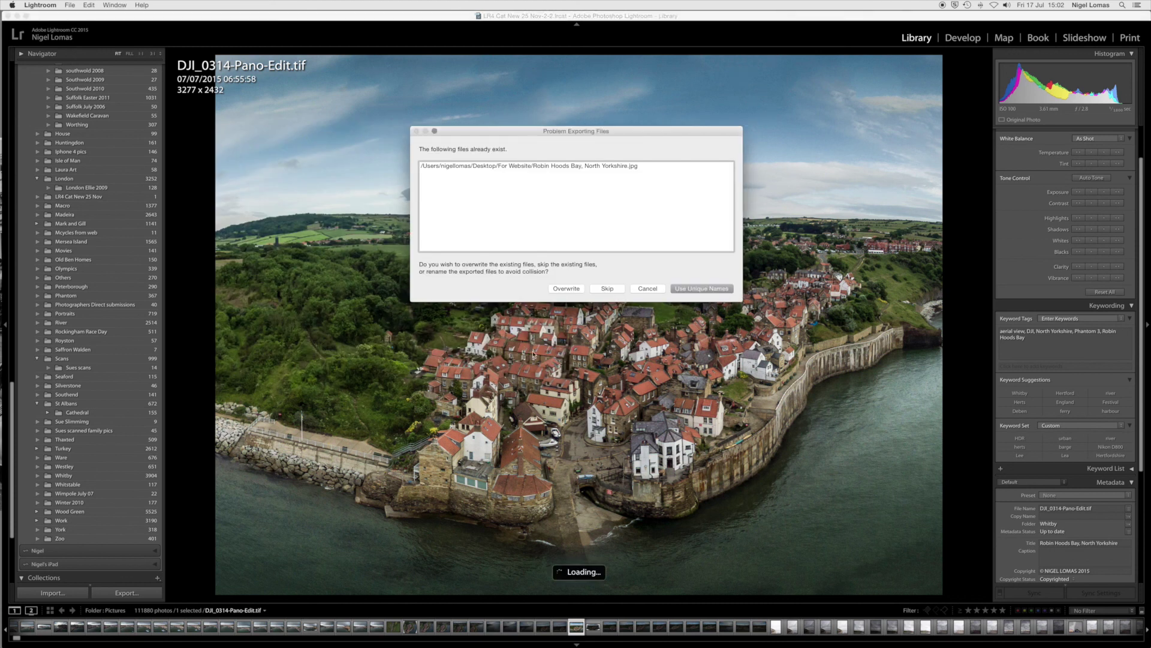
left_click(566, 288)
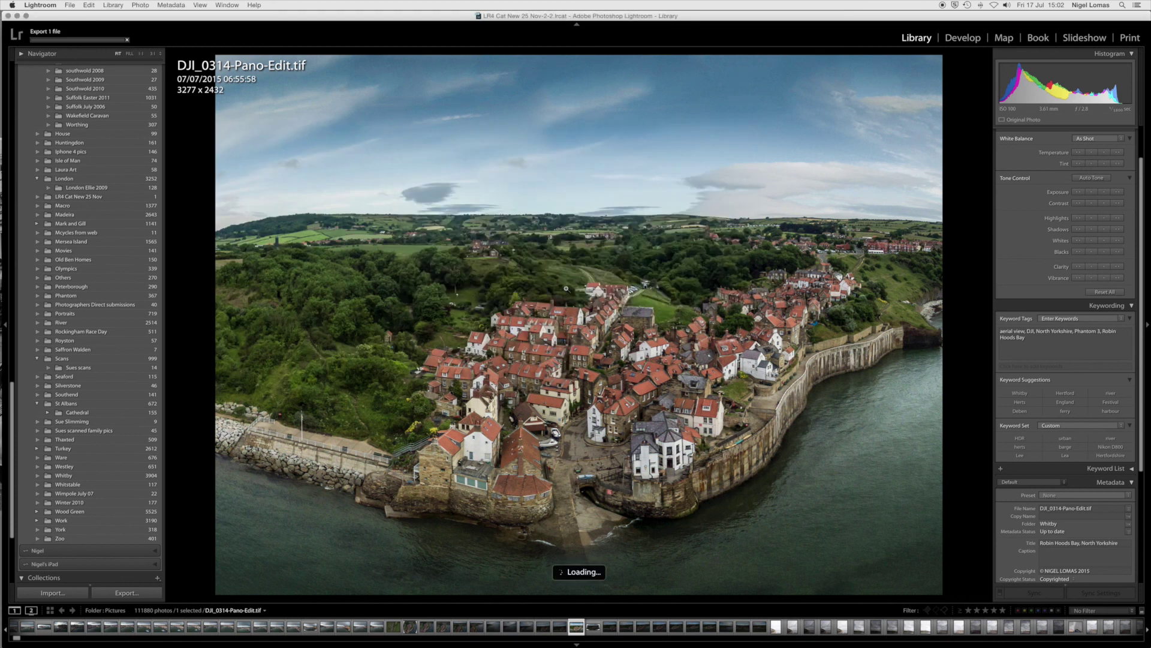